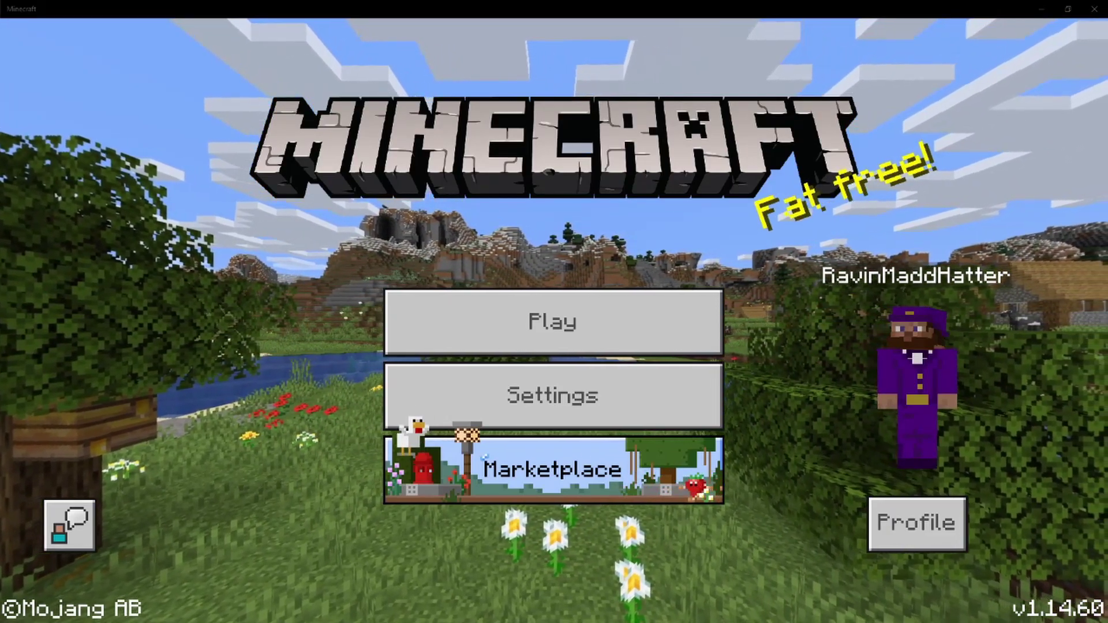
- Read through the Skin_pack_Maker.py source code, then return to the Bedrock-Skin-Pack-Maker file list
{"action": "left_click_drag", "start_coordinate": [0, 145], "coordinate": [726, 1]}
{"action": "scroll", "coordinate": [502, 450], "scroll_direction": "down", "scroll_amount": 3}
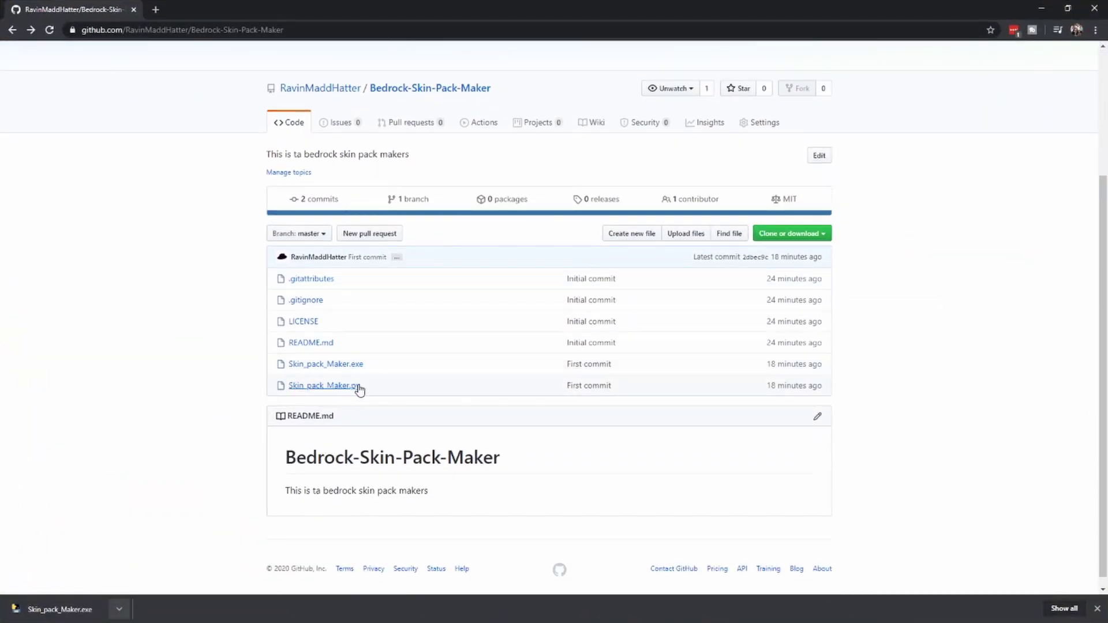
{"action": "left_click", "coordinate": [350, 386]}
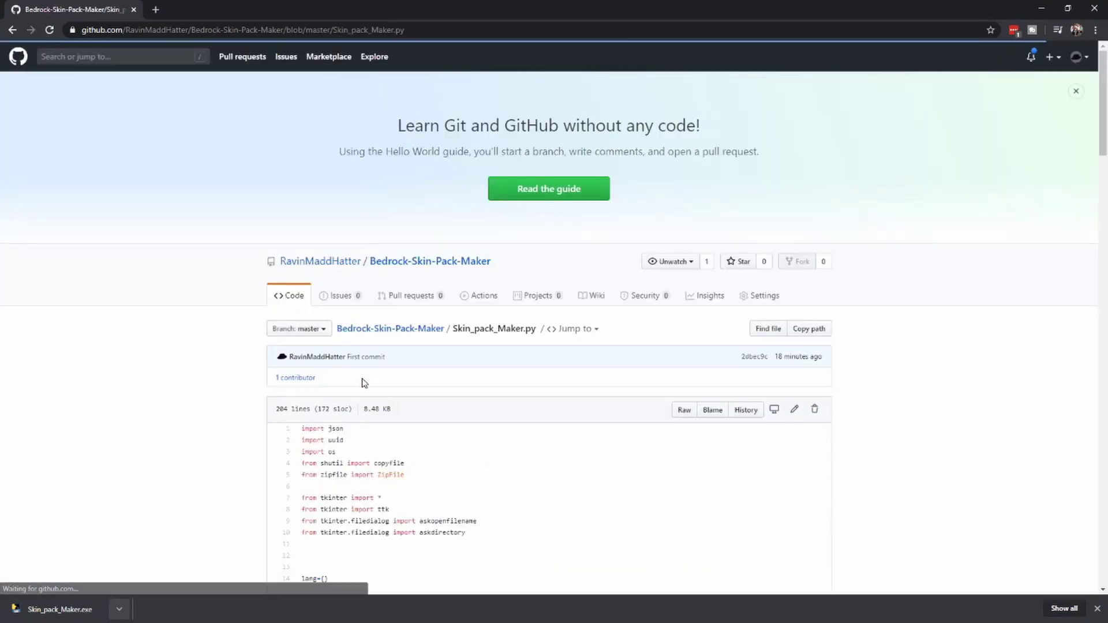
{"action": "scroll", "coordinate": [365, 392], "scroll_direction": "down", "scroll_amount": 10}
{"action": "scroll", "coordinate": [369, 406], "scroll_direction": "down", "scroll_amount": 20}
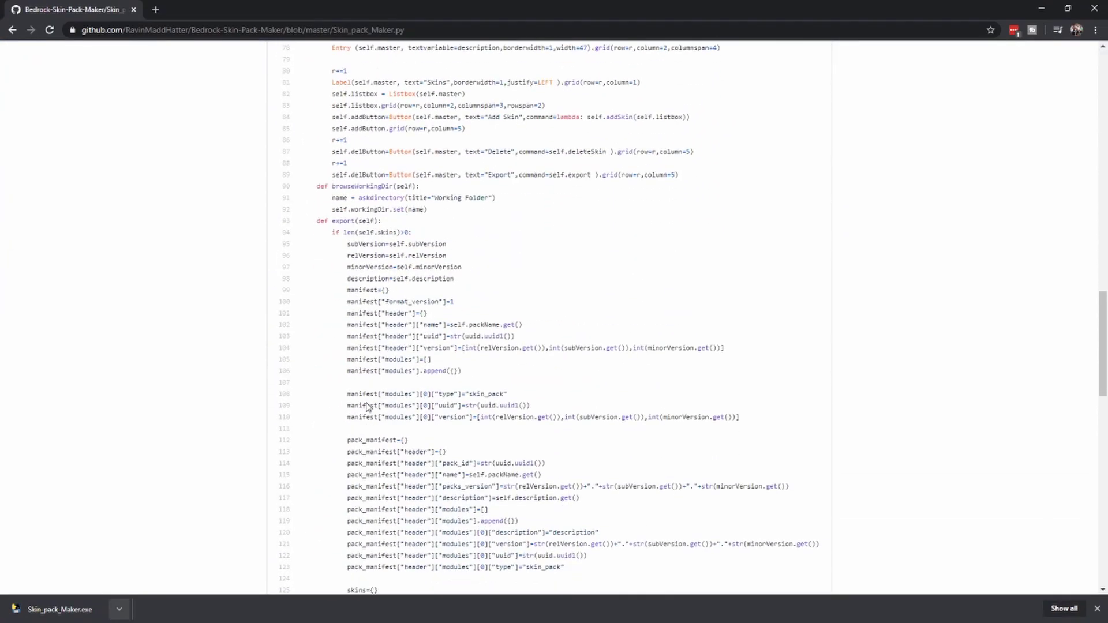
{"action": "scroll", "coordinate": [368, 406], "scroll_direction": "down", "scroll_amount": 5}
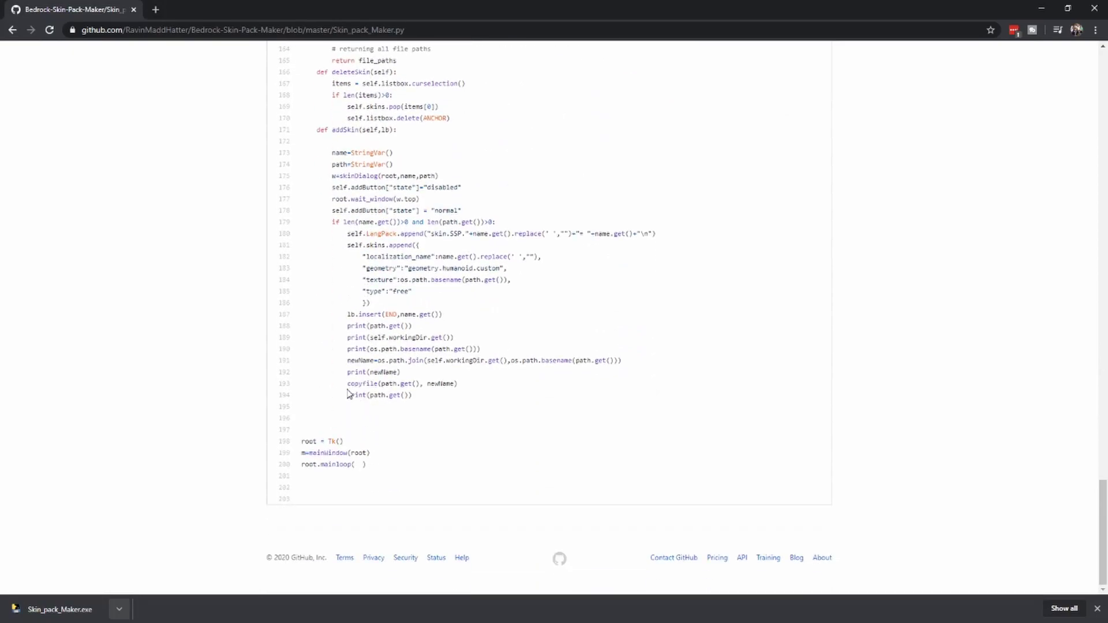
{"action": "left_click", "coordinate": [7, 36]}
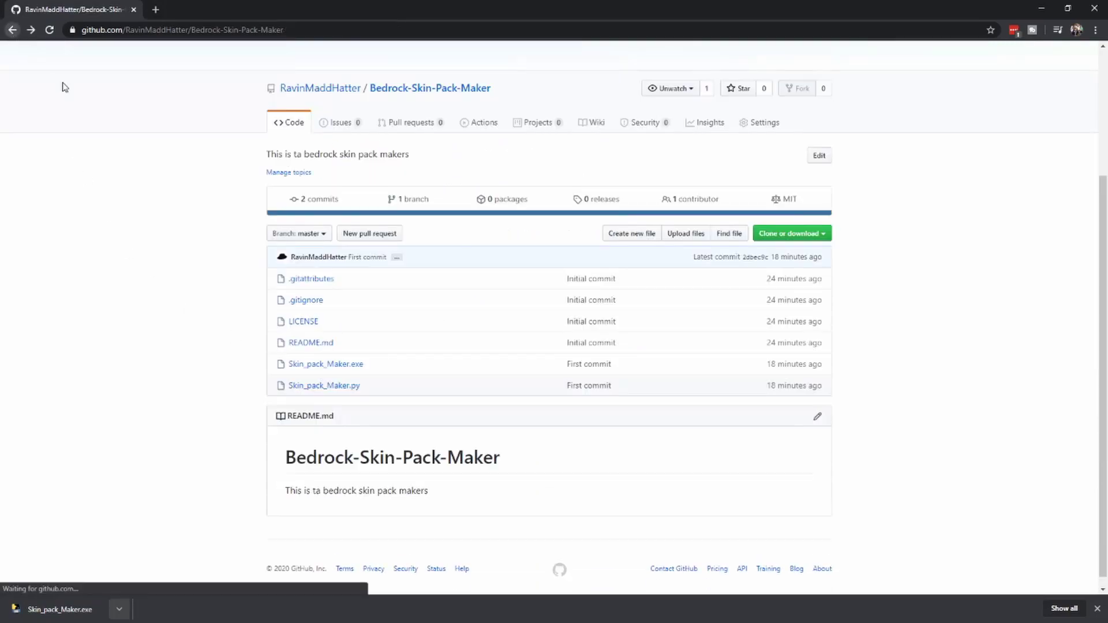
- Download the 8.59 MB Skin_pack_Maker.exe from its GitHub file page and launch it
{"action": "left_click", "coordinate": [359, 365]}
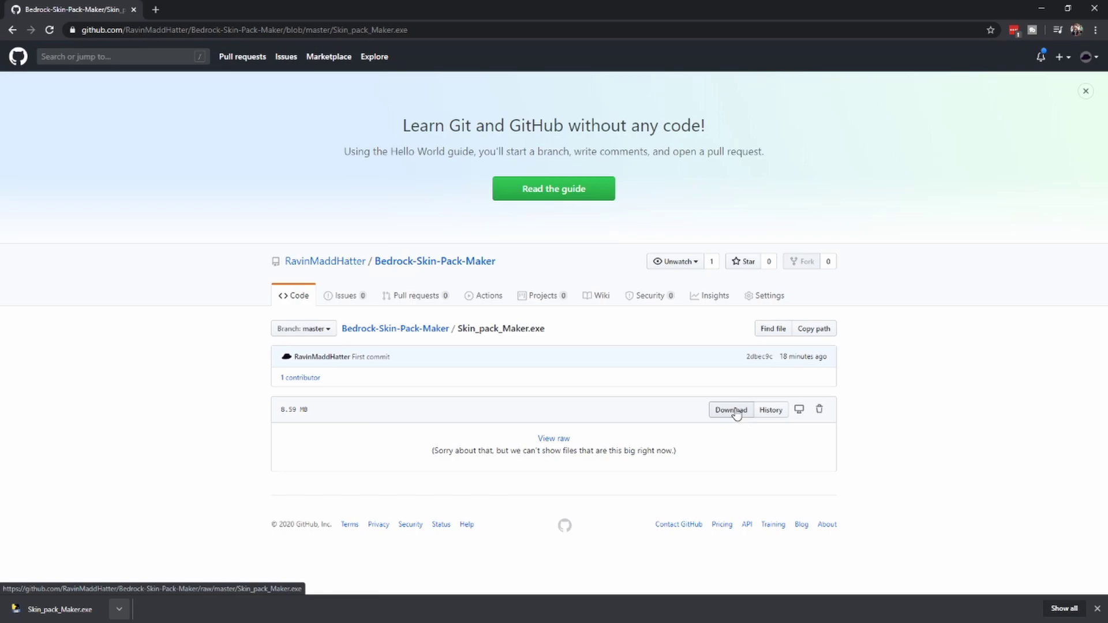
{"action": "left_click", "coordinate": [731, 410]}
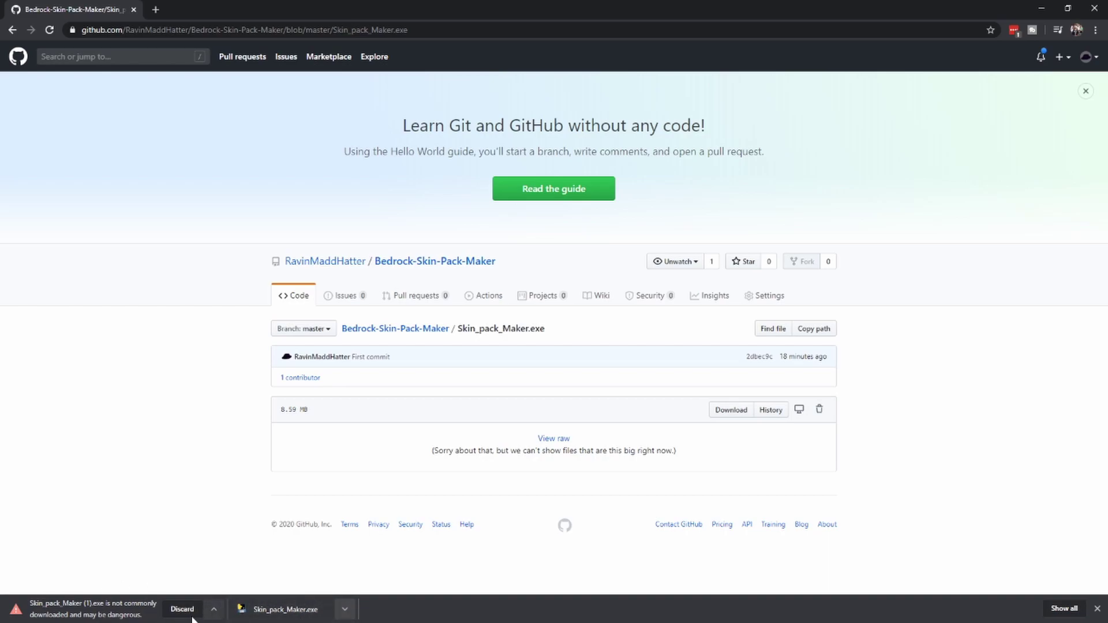
{"action": "left_click", "coordinate": [288, 613]}
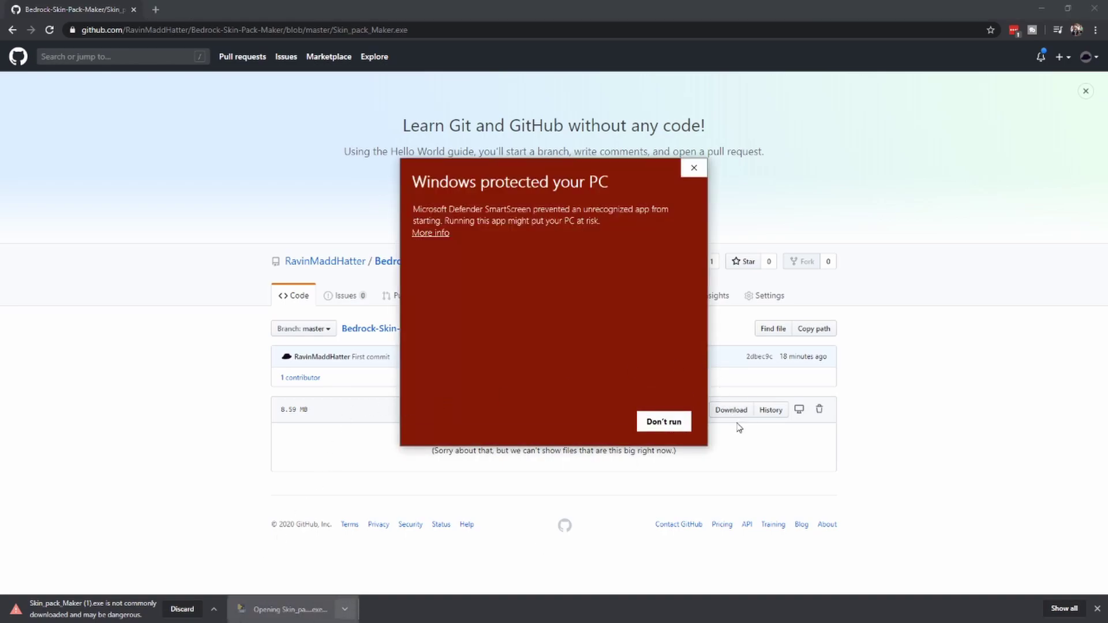
- Run Skin_pack_Maker.exe anyway past SmartScreen and move its console and main windows into view
{"action": "left_click", "coordinate": [430, 232]}
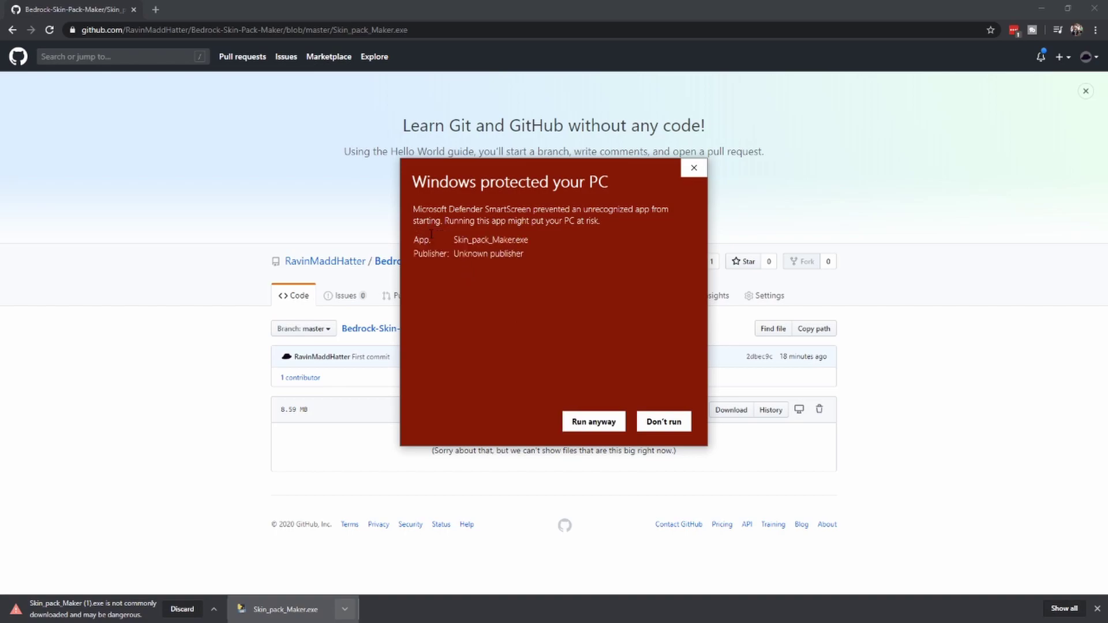
{"action": "left_click", "coordinate": [594, 422]}
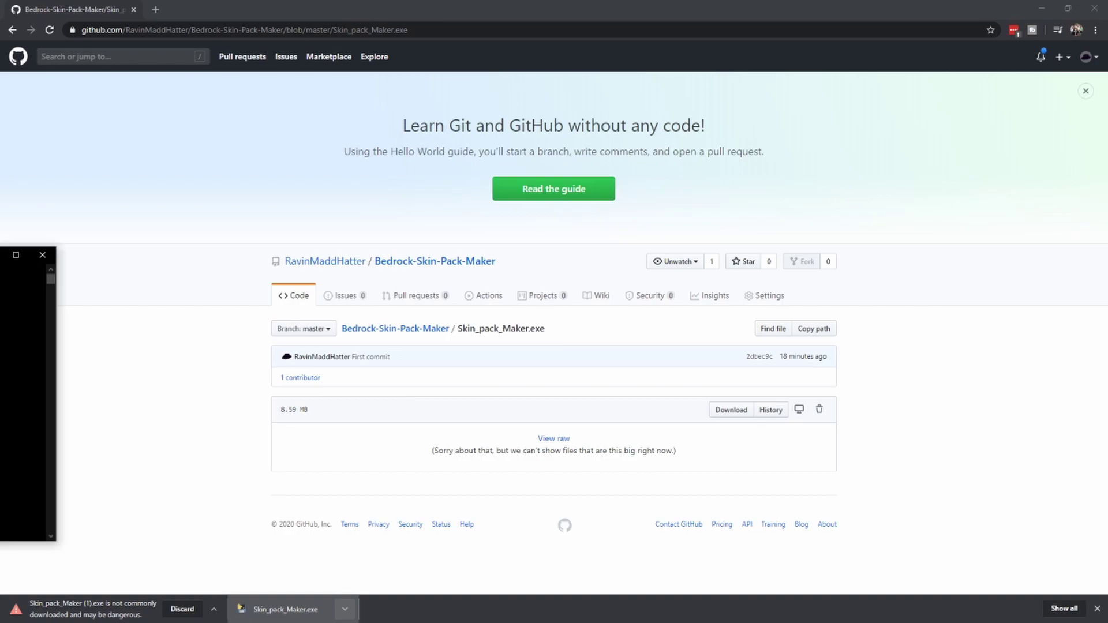
{"action": "left_click_drag", "start_coordinate": [497, 292], "coordinate": [531, 217]}
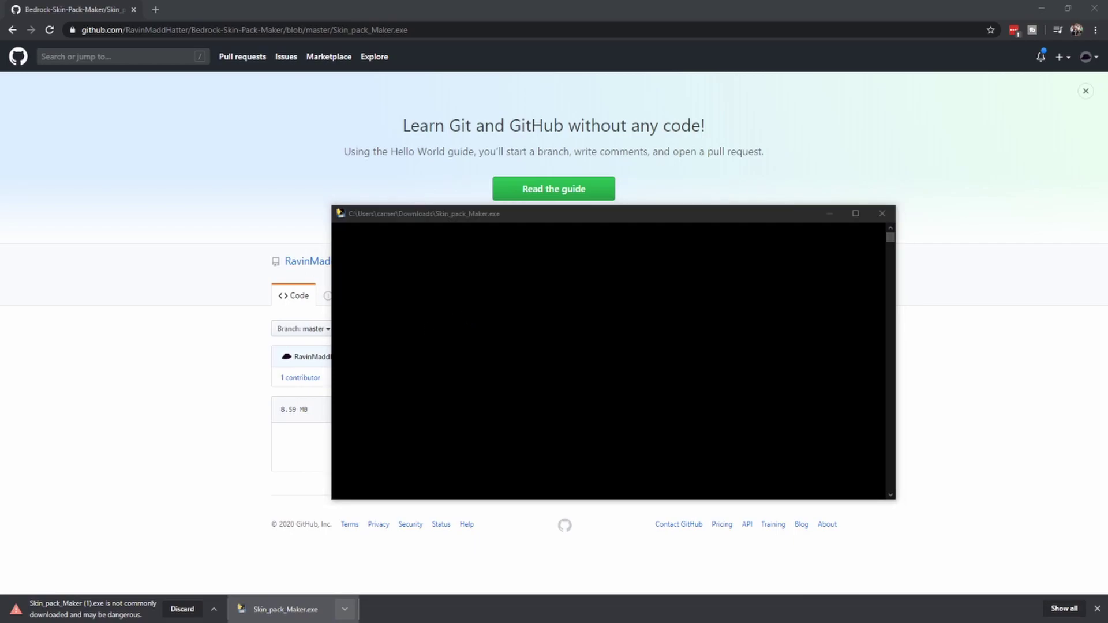
{"action": "left_click_drag", "start_coordinate": [522, 258], "coordinate": [522, 210]}
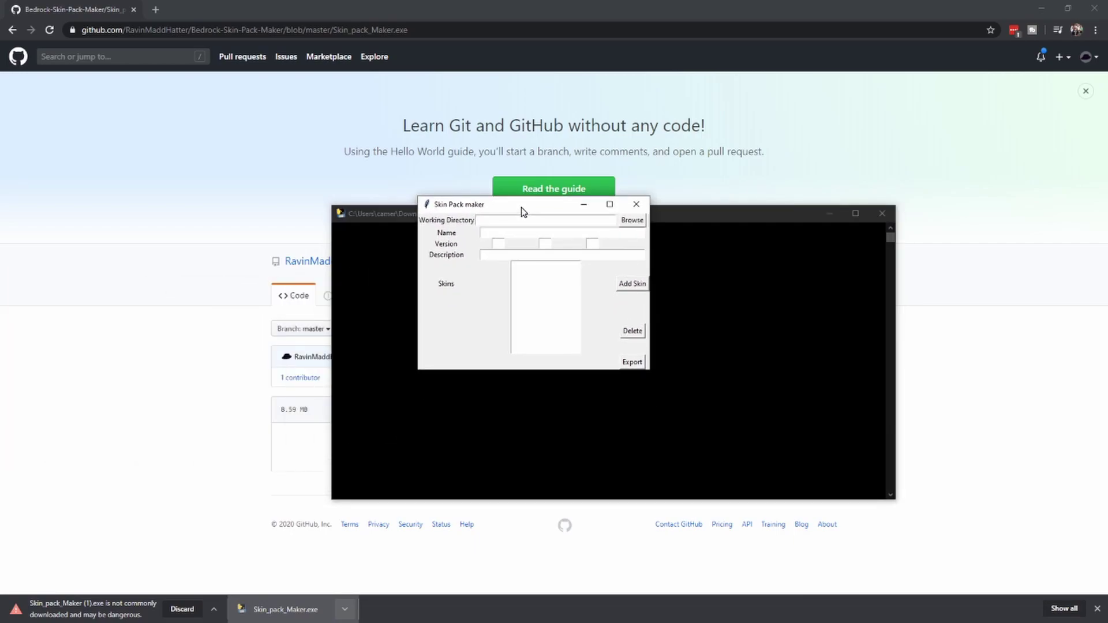
- Create a new 'Test Folder' on the Desktop and select it as the working directory
{"action": "left_click", "coordinate": [633, 222]}
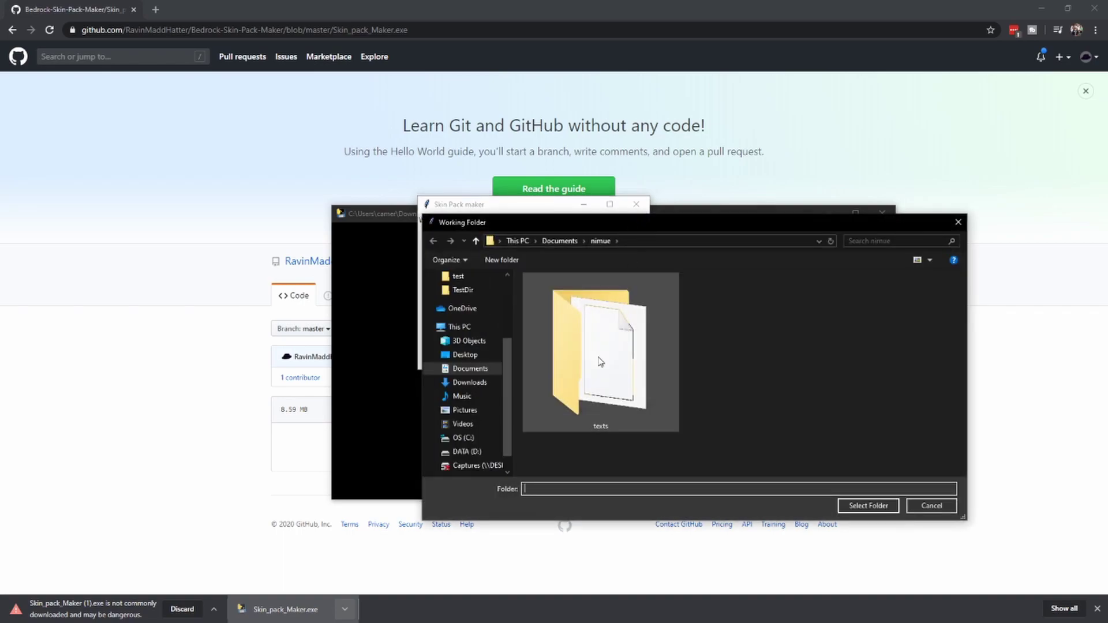
{"action": "left_click", "coordinate": [558, 241]}
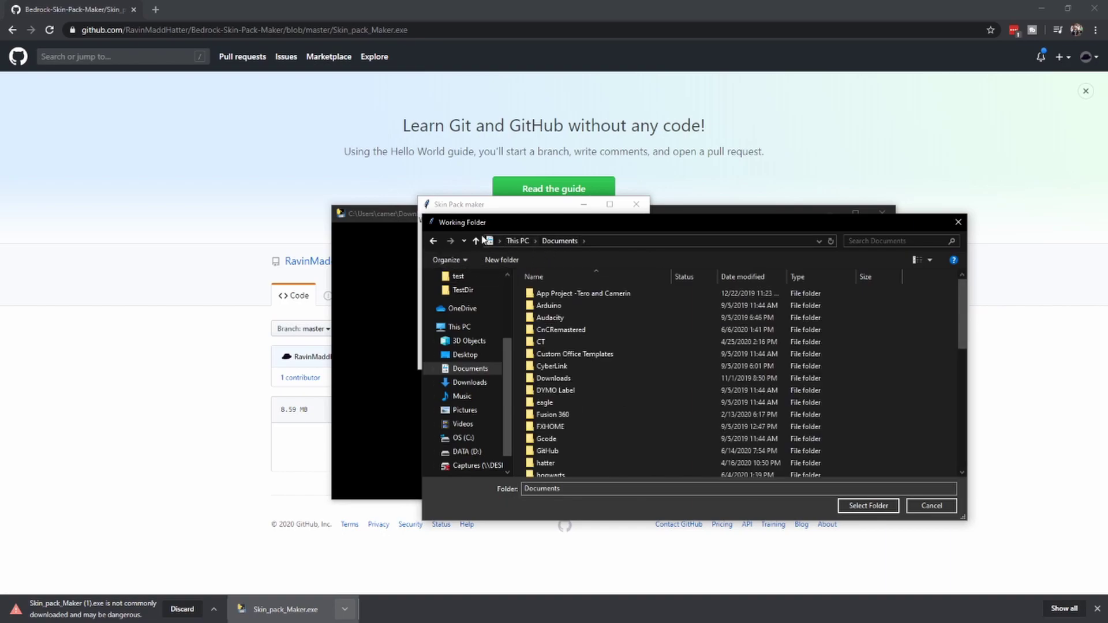
{"action": "left_click", "coordinate": [465, 354]}
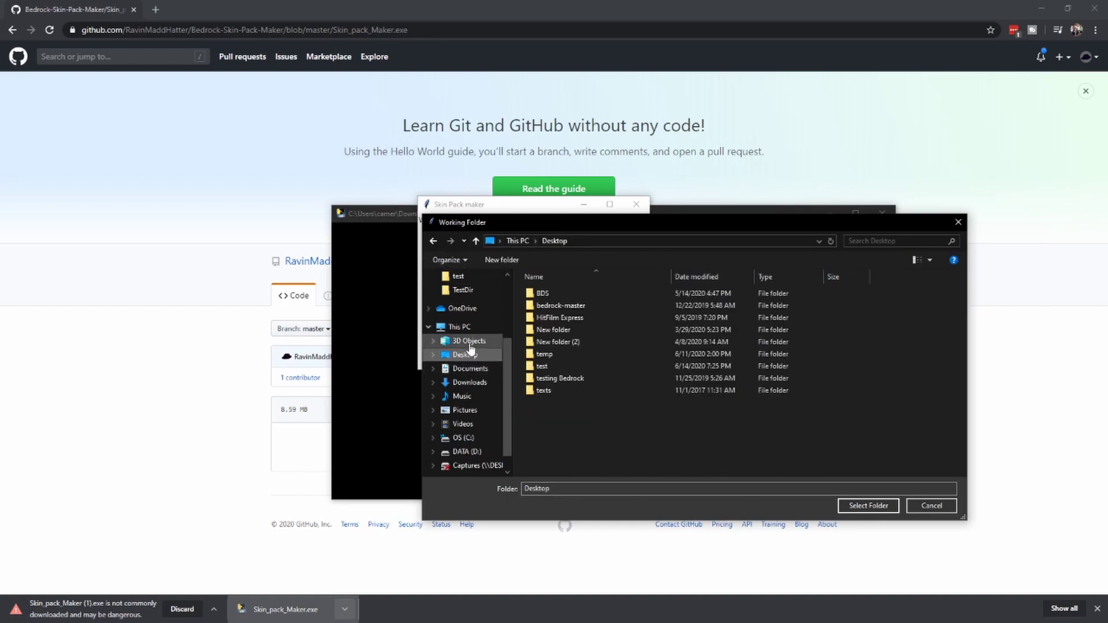
{"action": "left_click", "coordinate": [503, 261]}
{"action": "type", "text": "Test Folder"}
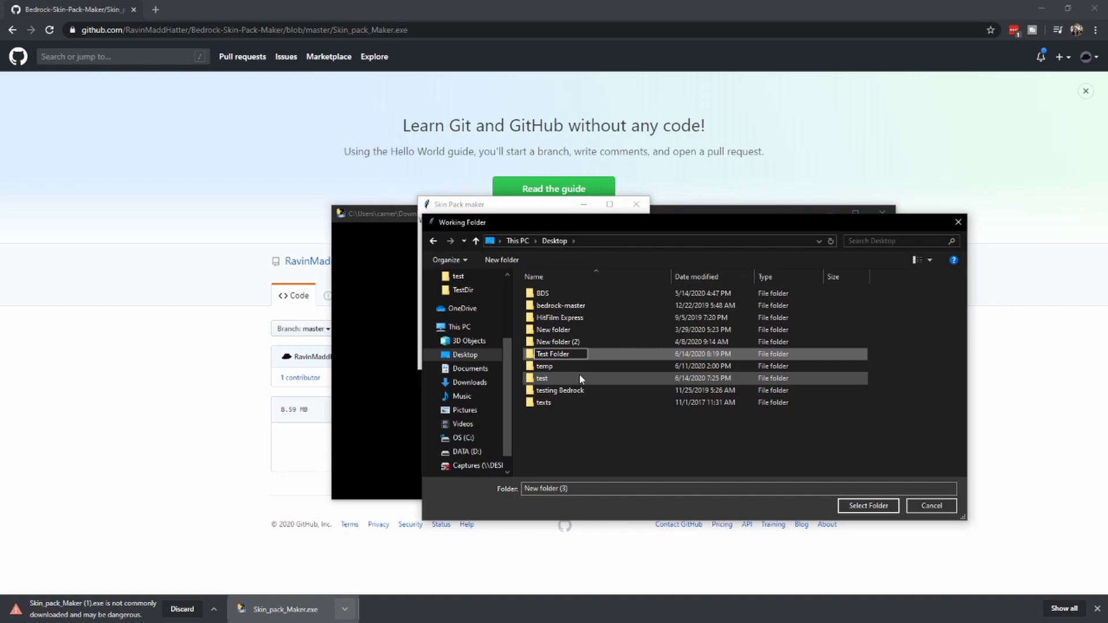
{"action": "key", "text": "Return"}
{"action": "key", "text": "Return"}
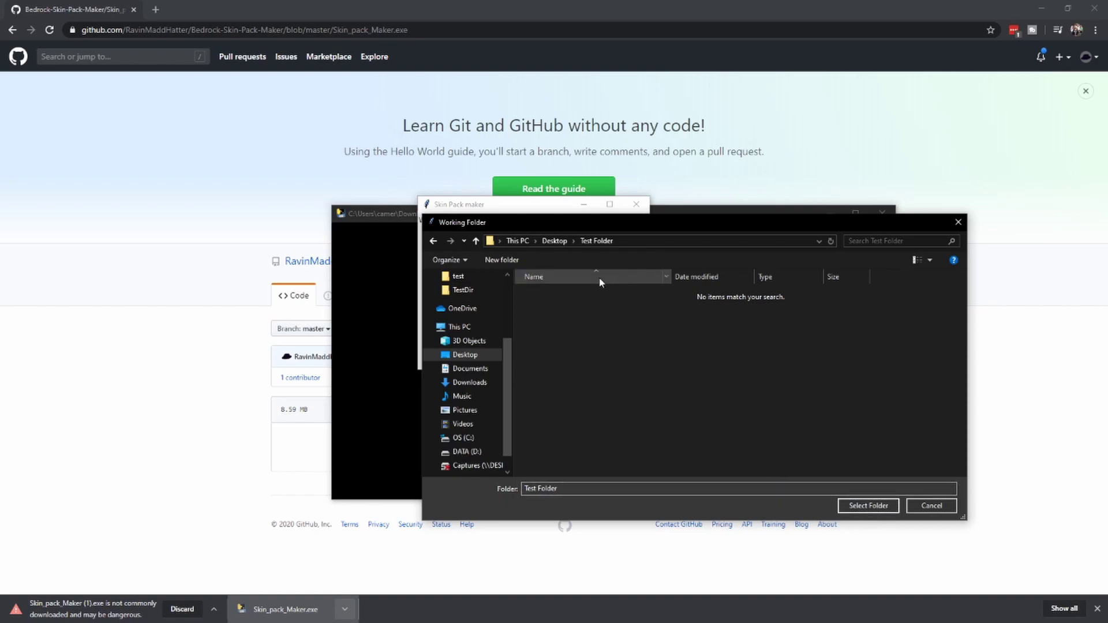
{"action": "left_click", "coordinate": [870, 505]}
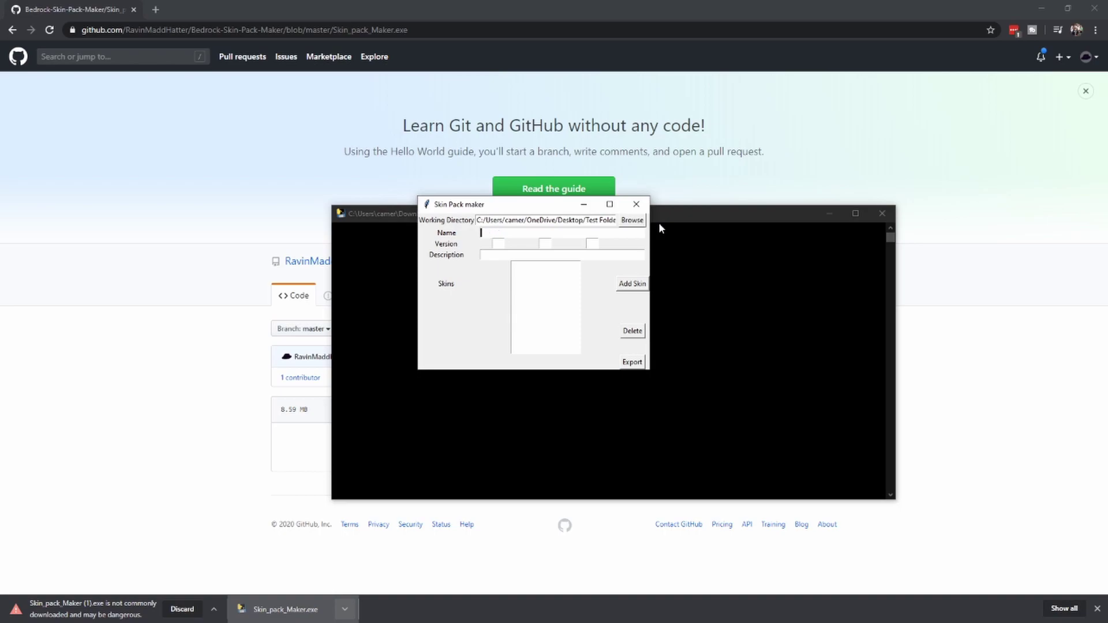
- Enter name 'Madd Hatters Skin Pack - Test', version 1.2.3 and description 'This is a Test pack for a vidoe'
{"action": "type", "text": "Madd Hatters Skin Pack -Test"}
{"action": "key", "text": "Left"}
{"action": "key", "text": "Left"}
{"action": "key", "text": "Left"}
{"action": "key", "text": "Left"}
{"action": "left_click", "coordinate": [496, 244]}
{"action": "left_click", "coordinate": [550, 243]}
{"action": "type", "text": "2"}
{"action": "left_click", "coordinate": [593, 243]}
{"action": "type", "text": "3"}
{"action": "left_click", "coordinate": [551, 254]}
{"action": "type", "text": "This is a Test pack for a vidoe"}
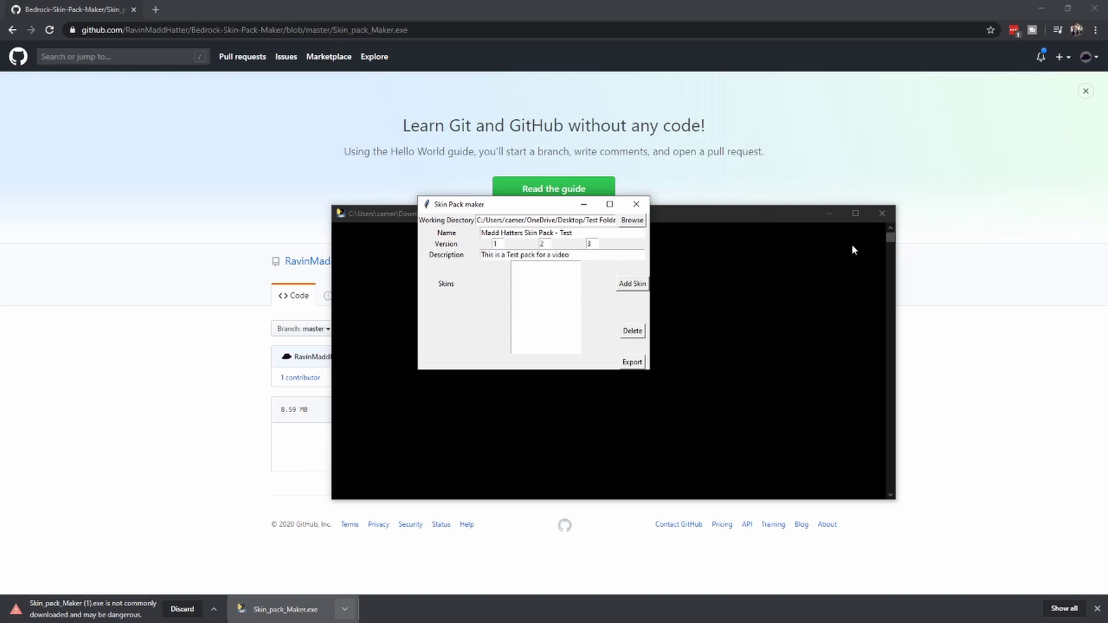
- Start a new skin and centre the add-skin dialog, ready for its name
{"action": "left_click", "coordinate": [643, 286]}
{"action": "left_click_drag", "start_coordinate": [80, 245], "coordinate": [533, 247]}
{"action": "left_click", "coordinate": [528, 258]}
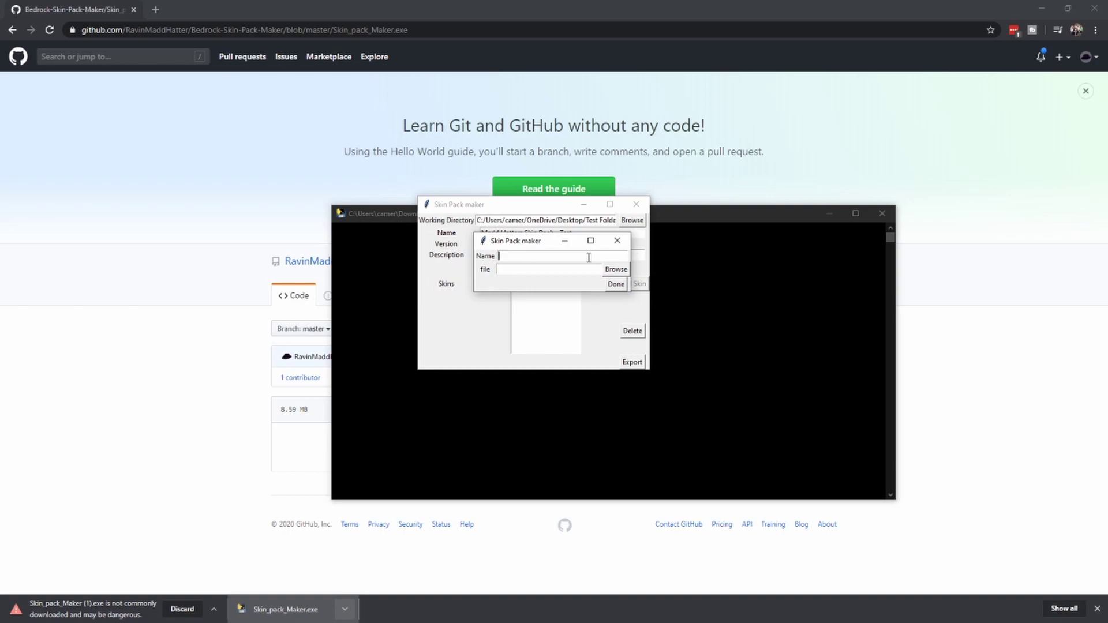
- Add a skin named Madd Hatter using Madhatter.png from the Desktop test folder
{"action": "type", "text": "MaddHatter"}
{"action": "left_click", "coordinate": [616, 283]}
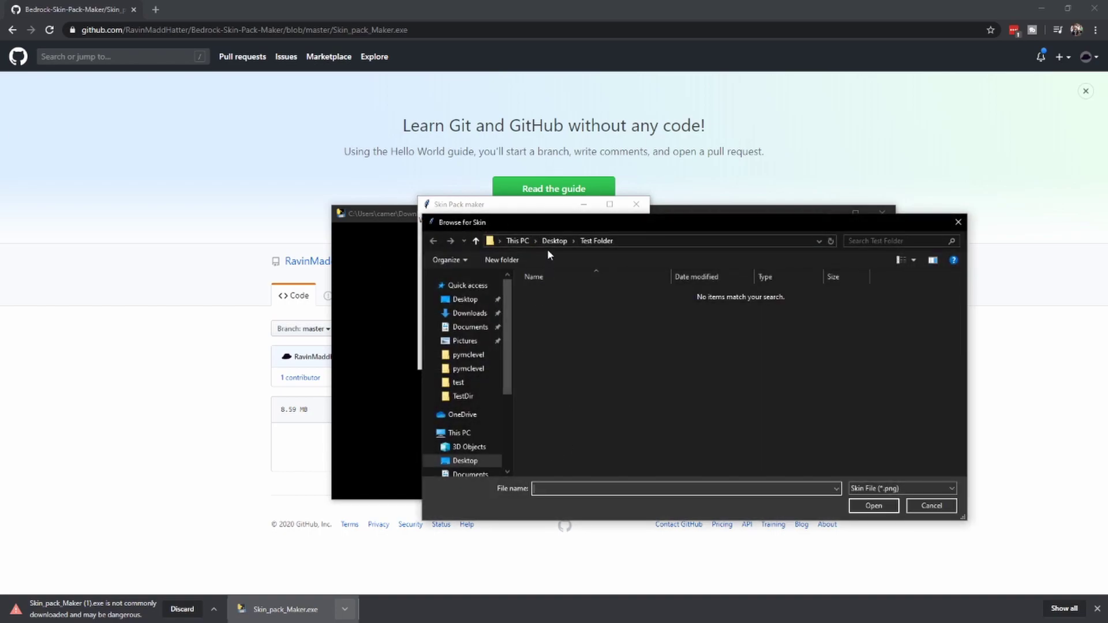
{"action": "left_click", "coordinate": [551, 242]}
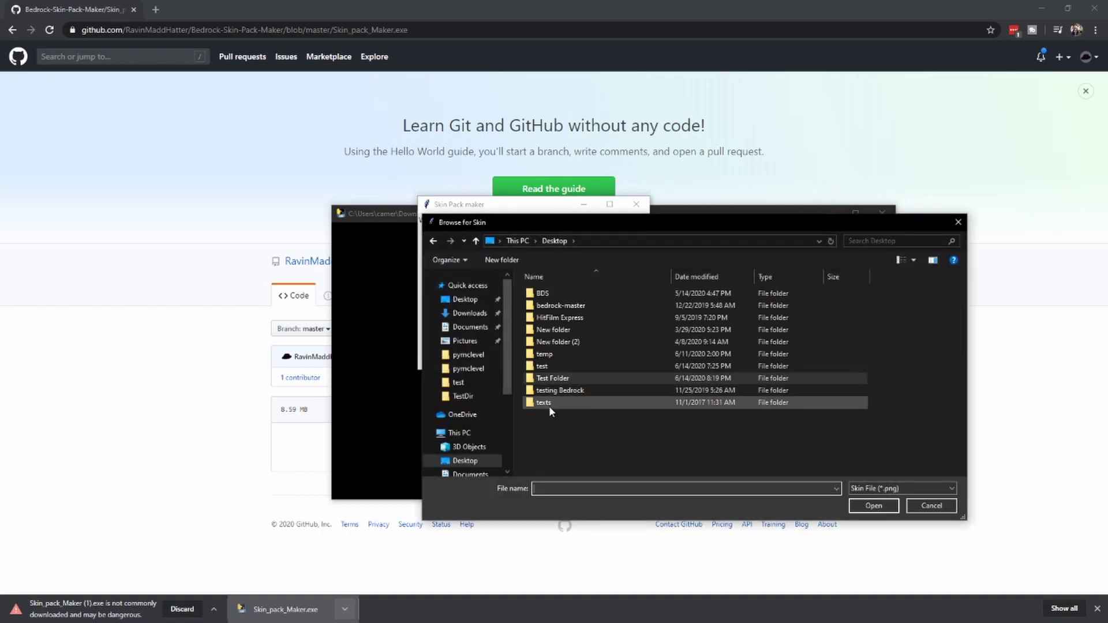
{"action": "double_click", "coordinate": [546, 368]}
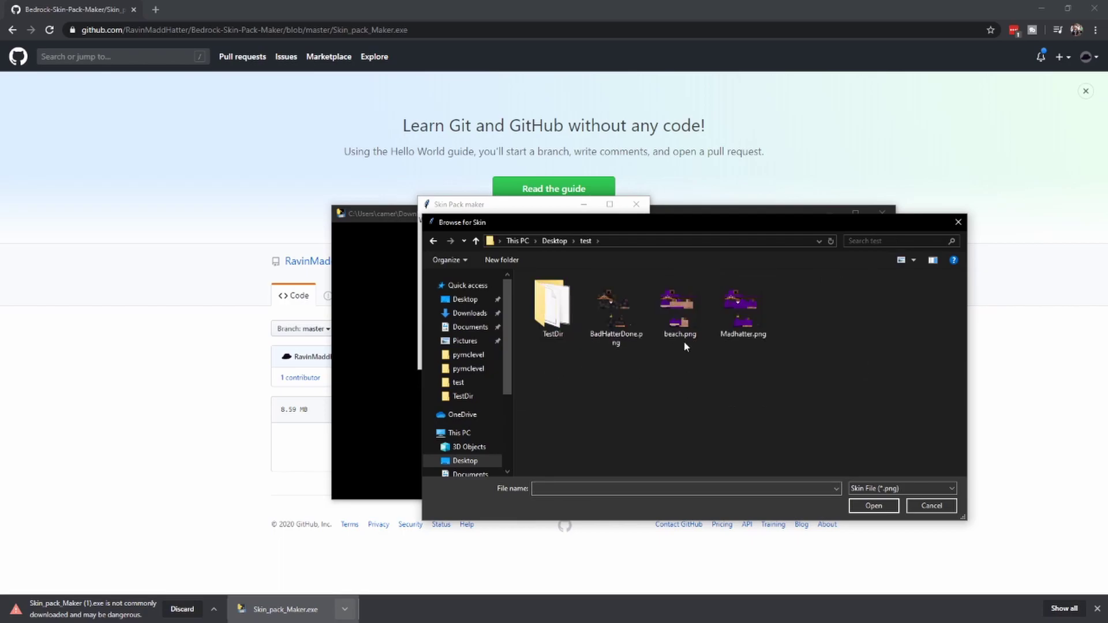
{"action": "double_click", "coordinate": [741, 311]}
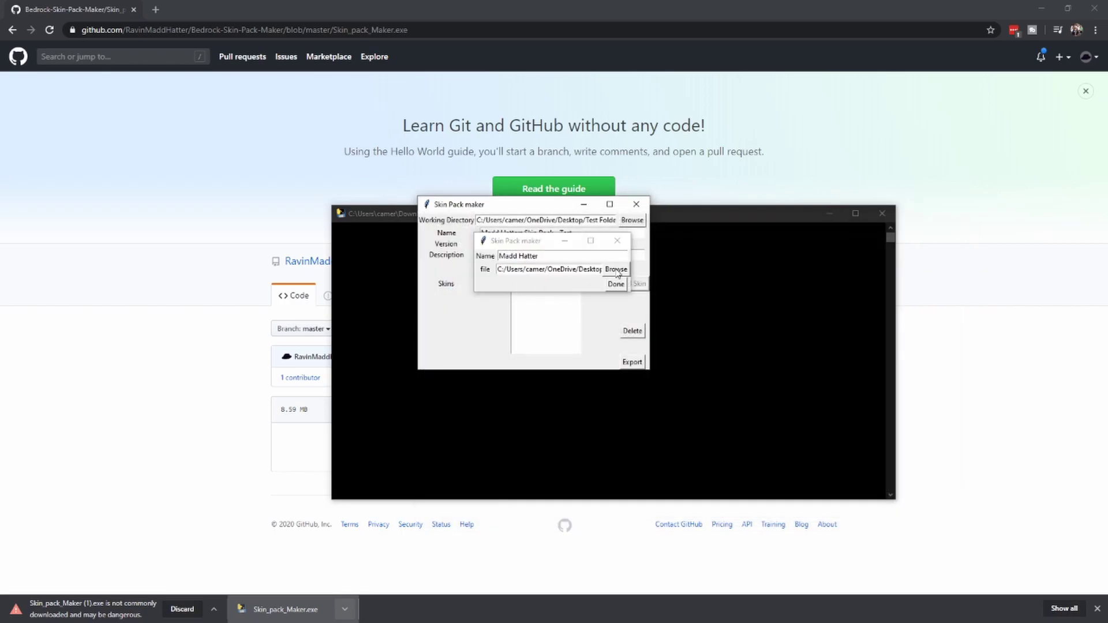
{"action": "left_click", "coordinate": [615, 284]}
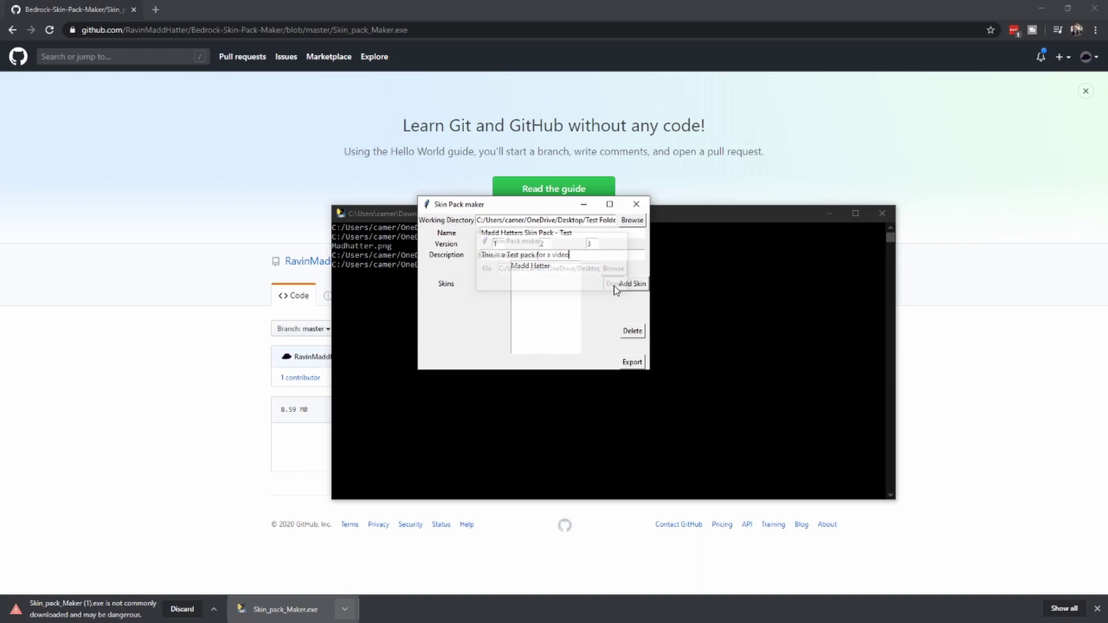
{"action": "left_click", "coordinate": [532, 268]}
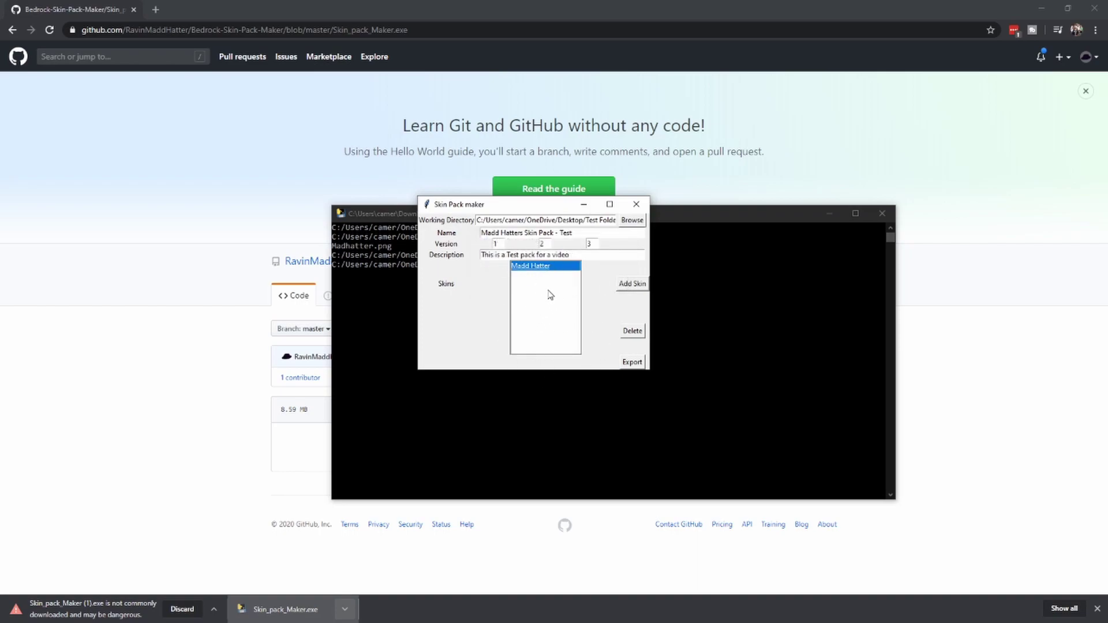
- Add a second skin named Bad Hatter, also using the Madhatter.png image
{"action": "left_click", "coordinate": [631, 284]}
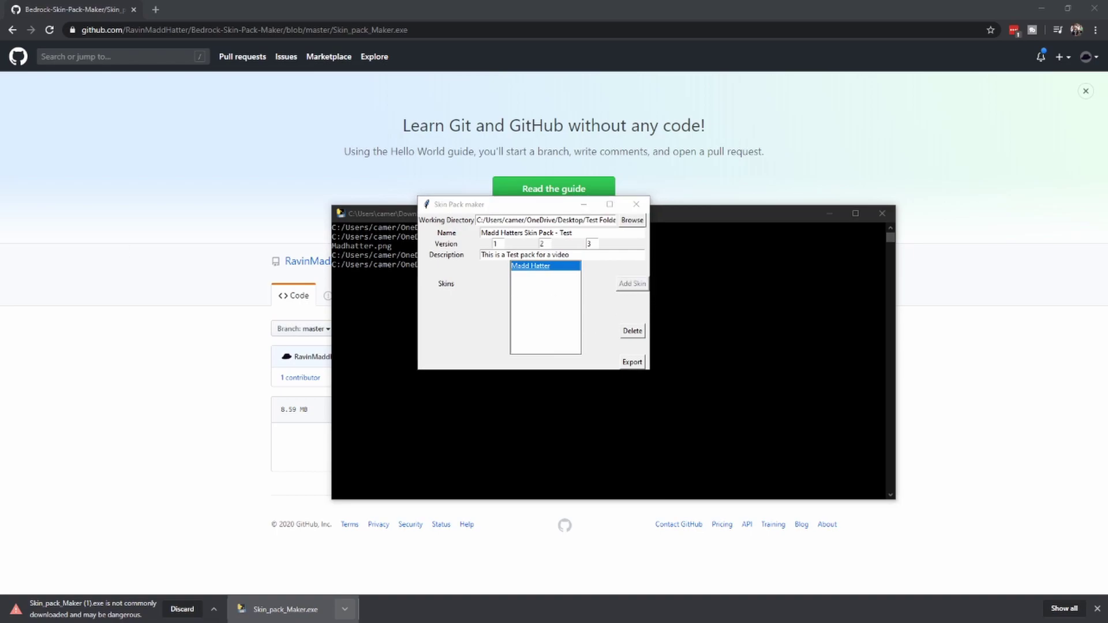
{"action": "type", "text": "M"}
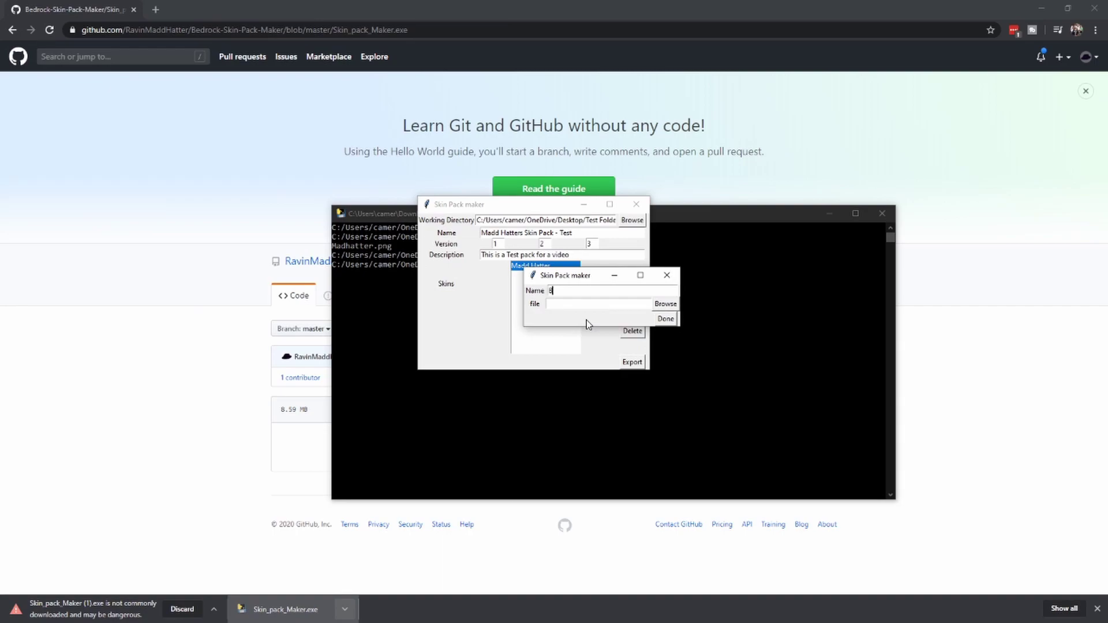
{"action": "type", "text": "tter"}
{"action": "left_click", "coordinate": [666, 303]}
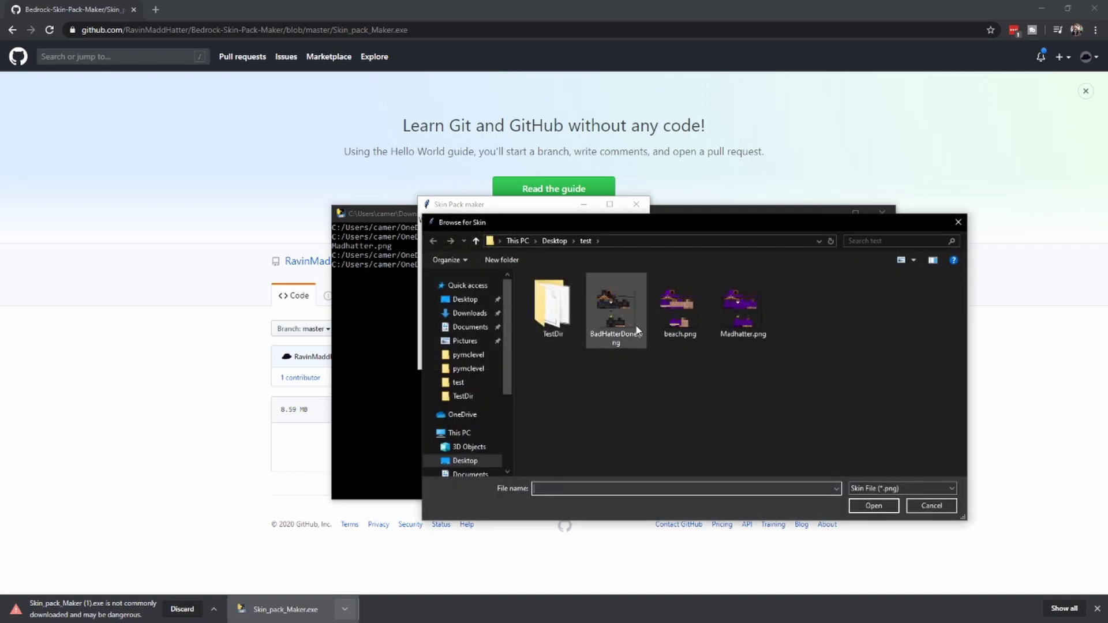
{"action": "left_click", "coordinate": [744, 330]}
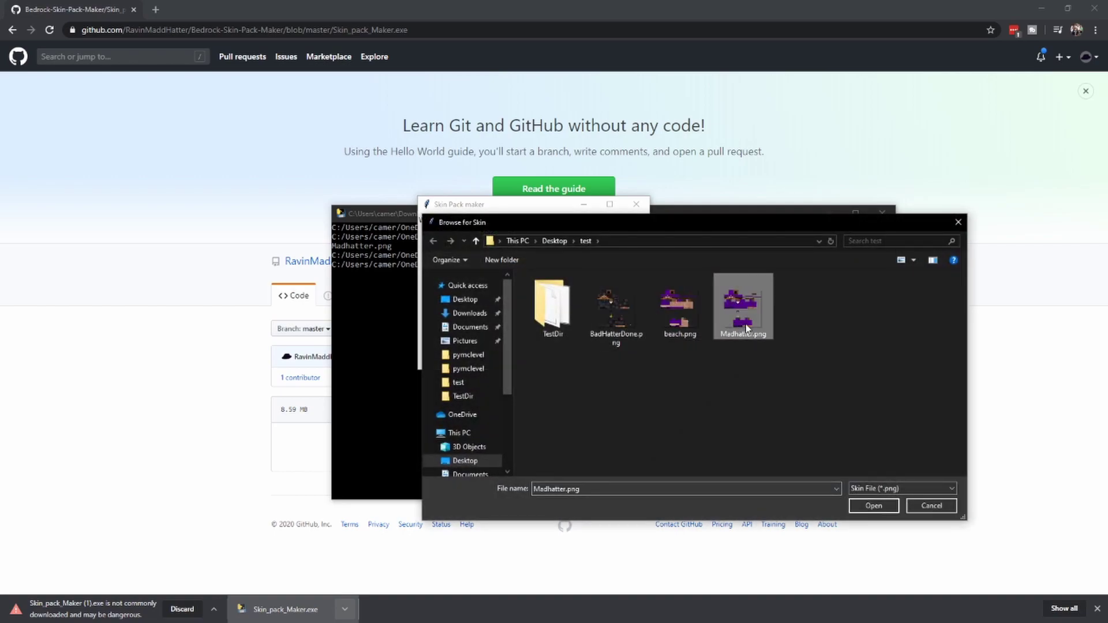
{"action": "left_click", "coordinate": [872, 507]}
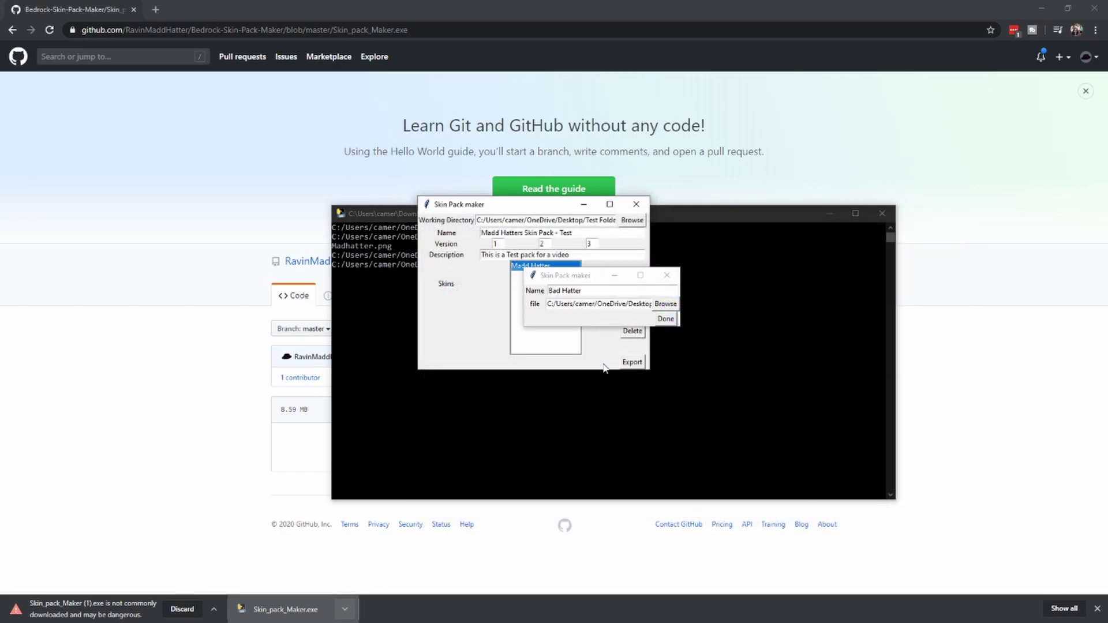
{"action": "left_click", "coordinate": [671, 319]}
{"action": "left_click", "coordinate": [541, 276]}
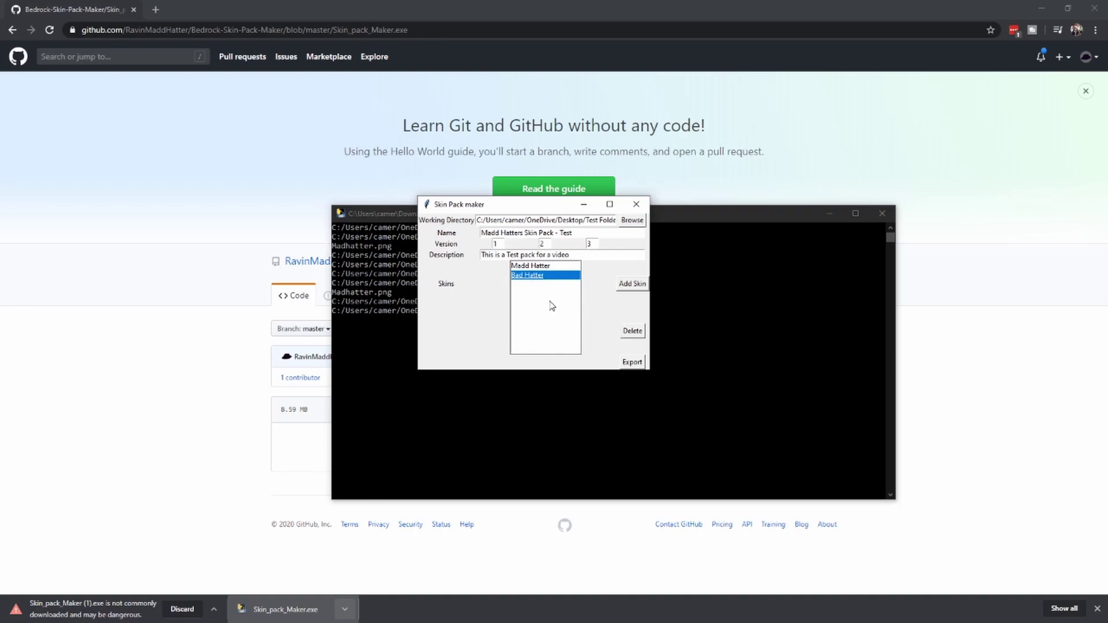
- Delete the Bad Hatter skin and re-add it using BadHatterDone.png as its image
{"action": "left_click", "coordinate": [630, 333]}
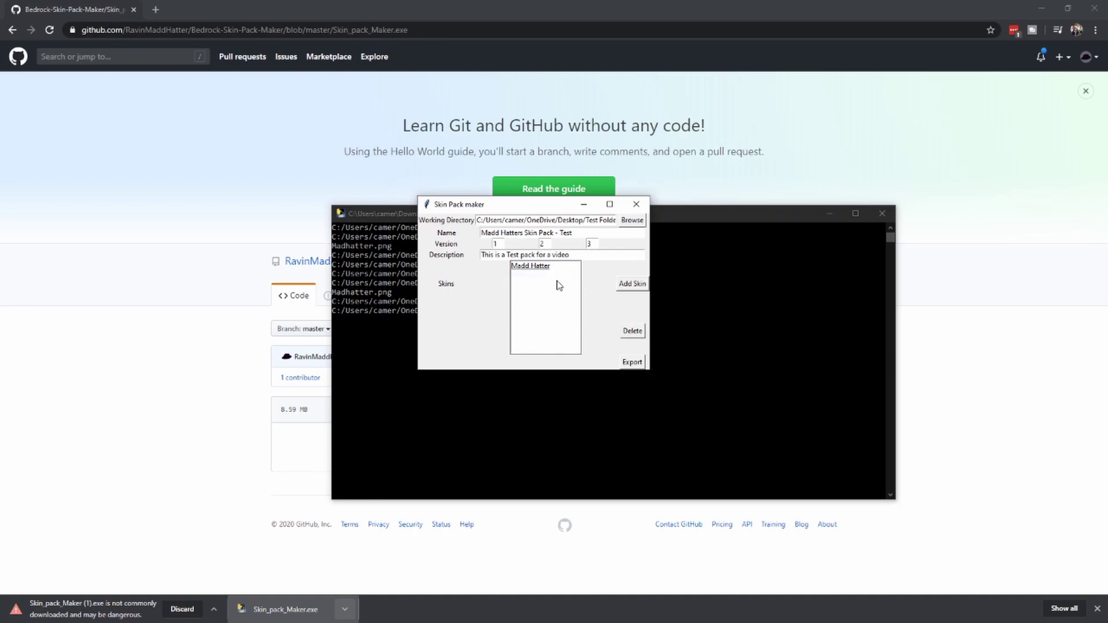
{"action": "left_click", "coordinate": [630, 287]}
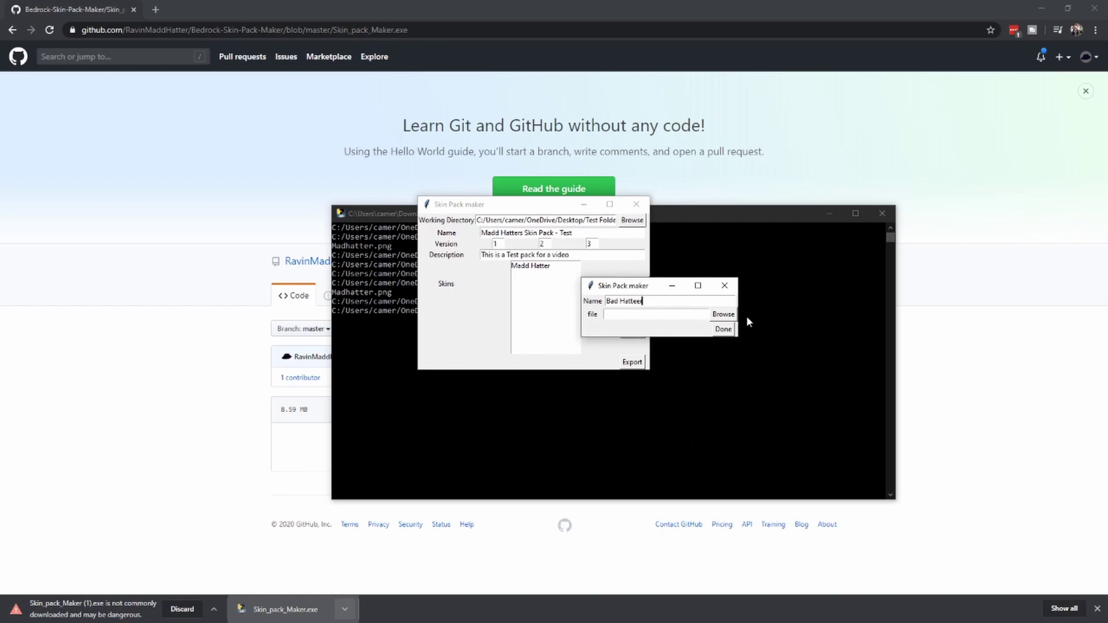
{"action": "key", "text": "BackSpace"}
{"action": "type", "text": "r"}
{"action": "left_click", "coordinate": [723, 314]}
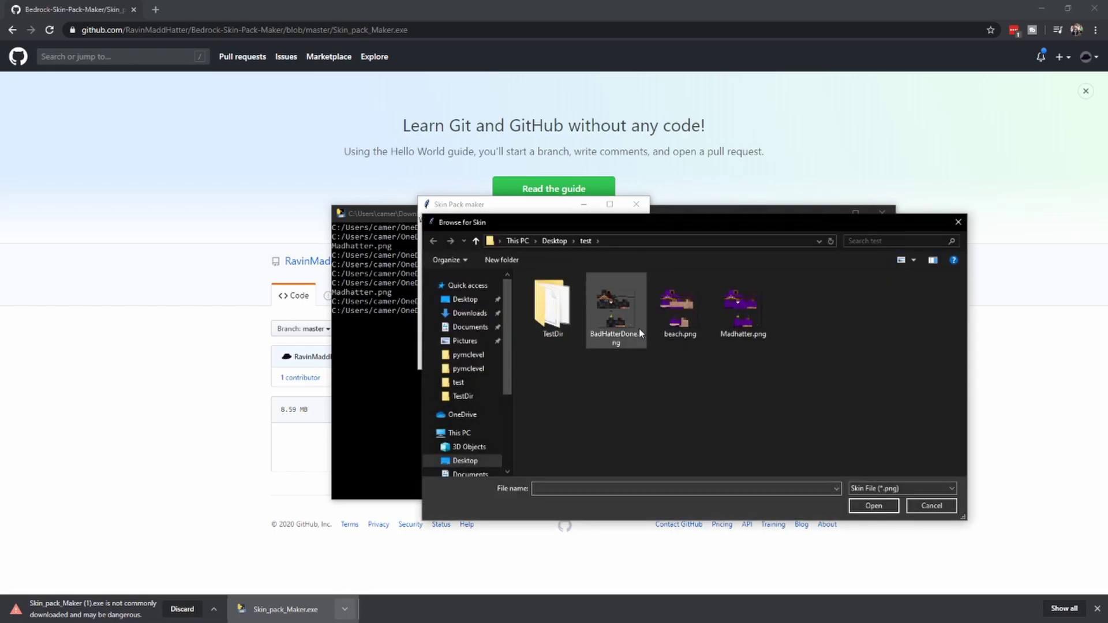
{"action": "double_click", "coordinate": [618, 312]}
{"action": "left_click", "coordinate": [723, 329]}
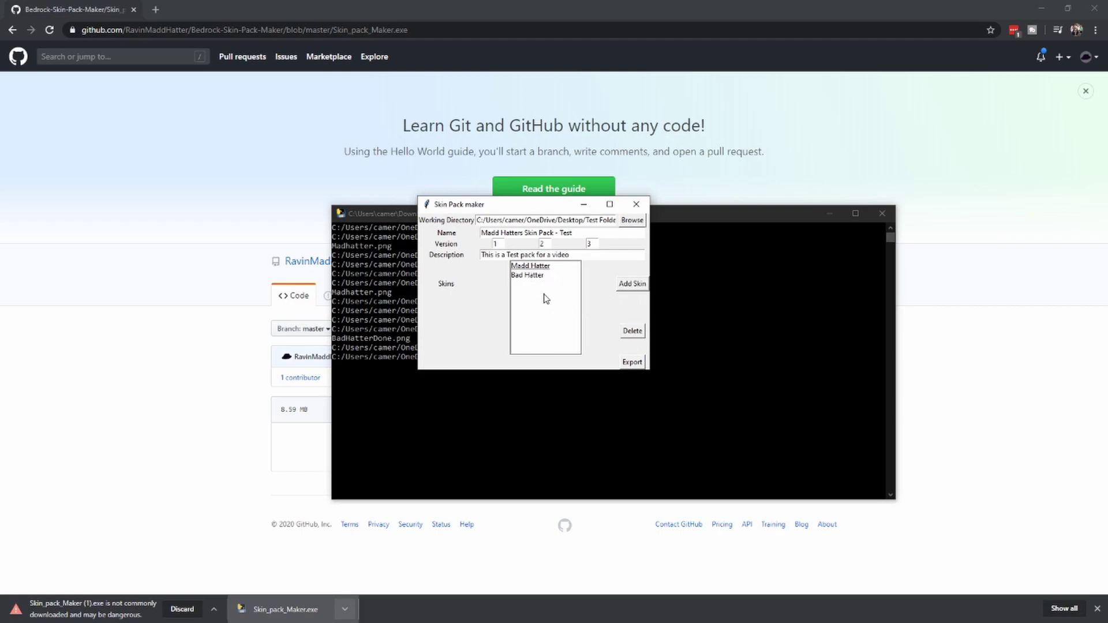
- Export the pack, writing manifest.json, pack_manifest.json, skins.json, en_us.lang and both skin images
{"action": "left_click", "coordinate": [633, 363]}
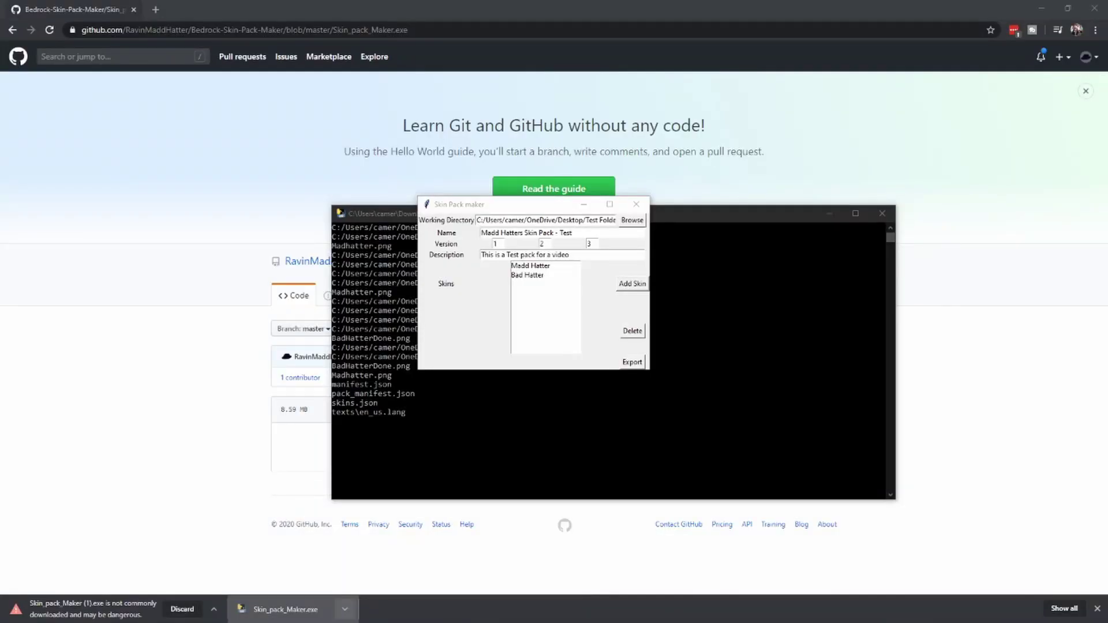
- Close Skin Pack maker and open Madd Hatters Skin Pack - Test.mcpack so Minecraft imports it
{"action": "left_click_drag", "start_coordinate": [0, 122], "coordinate": [725, 141]}
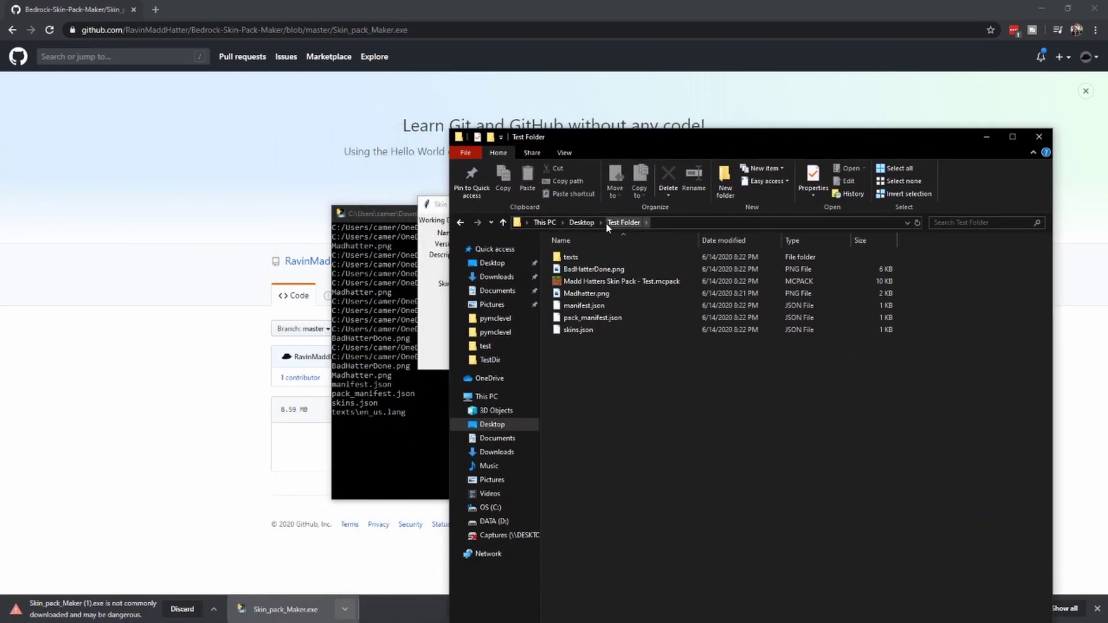
{"action": "double_click", "coordinate": [640, 283]}
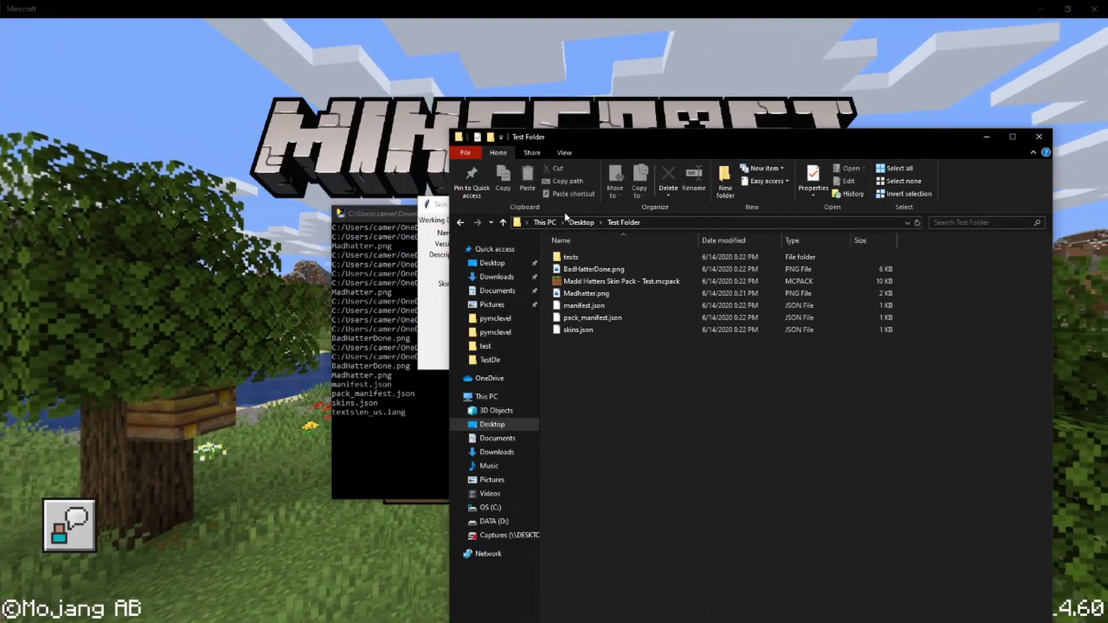
{"action": "left_click", "coordinate": [432, 300]}
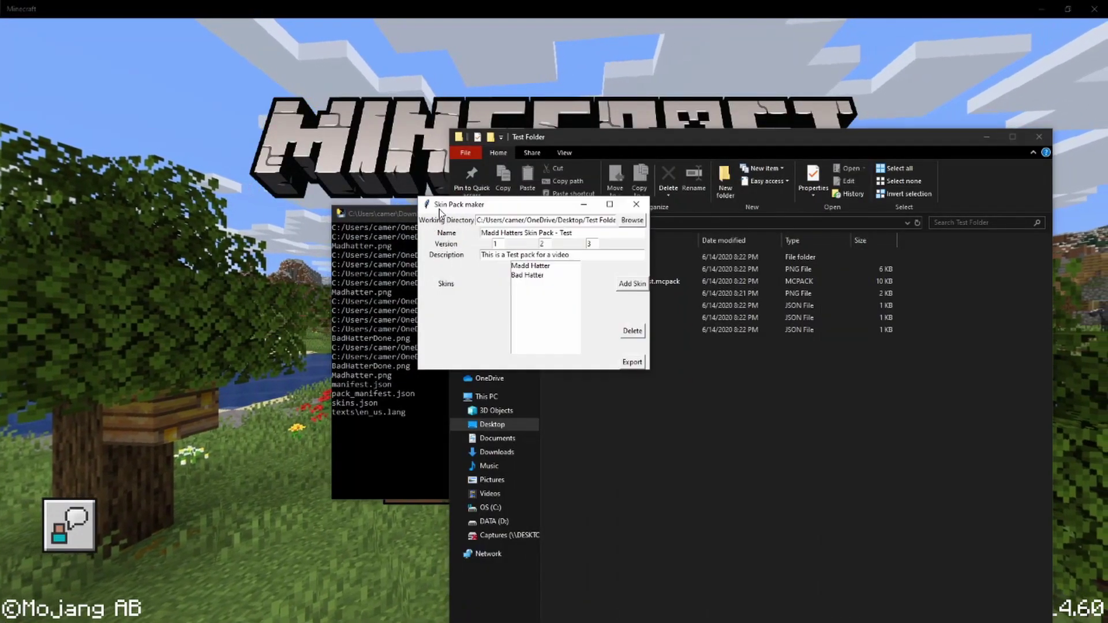
{"action": "left_click", "coordinate": [644, 208]}
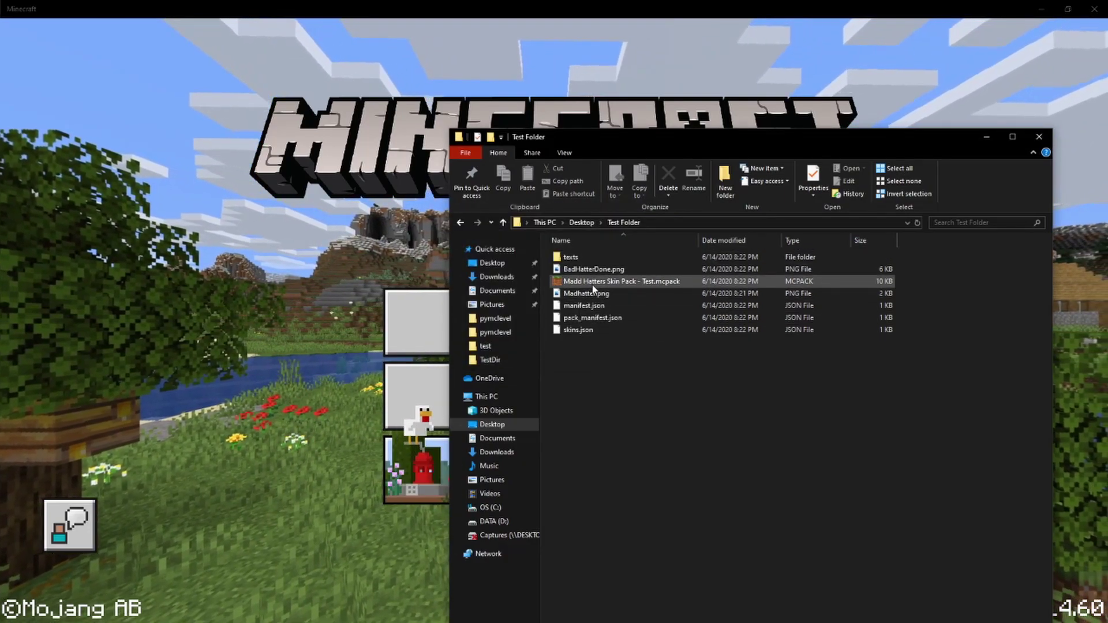
{"action": "double_click", "coordinate": [593, 283]}
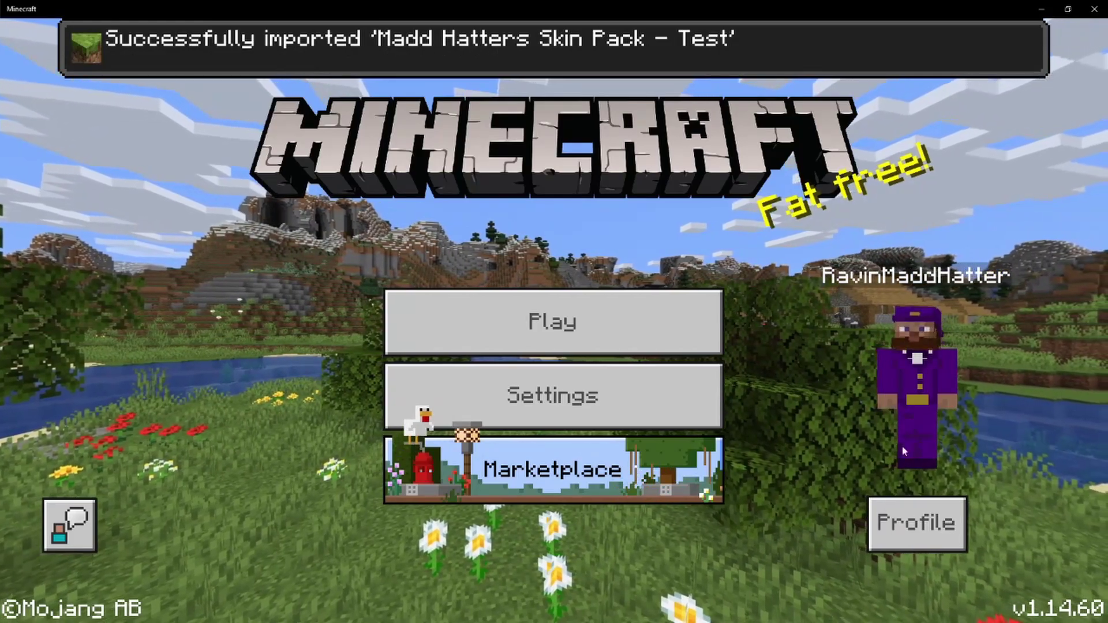
- From Profile, open the character's Classic Skins and show the OWNED skin packs
{"action": "left_click", "coordinate": [923, 534]}
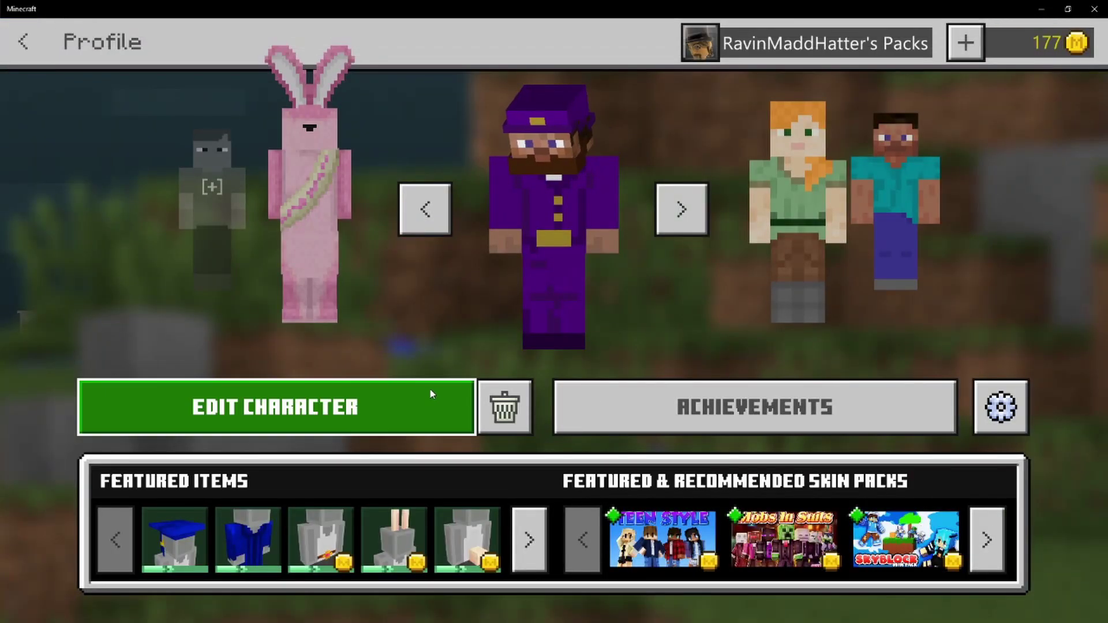
{"action": "left_click", "coordinate": [201, 208]}
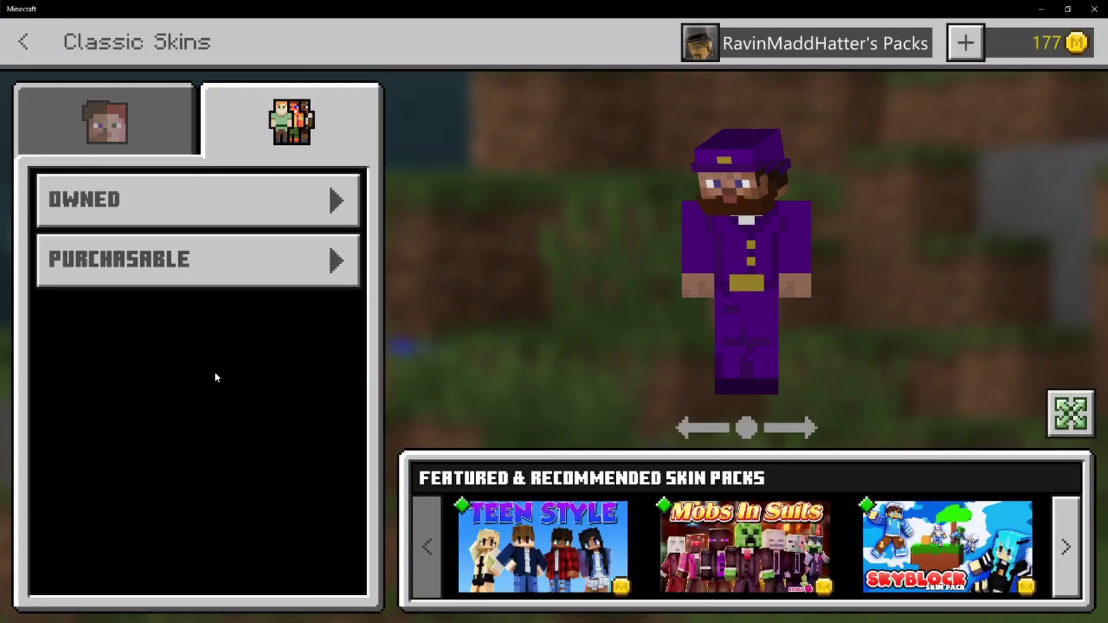
{"action": "left_click", "coordinate": [223, 207]}
{"action": "scroll", "coordinate": [174, 310], "scroll_direction": "down", "scroll_amount": 5}
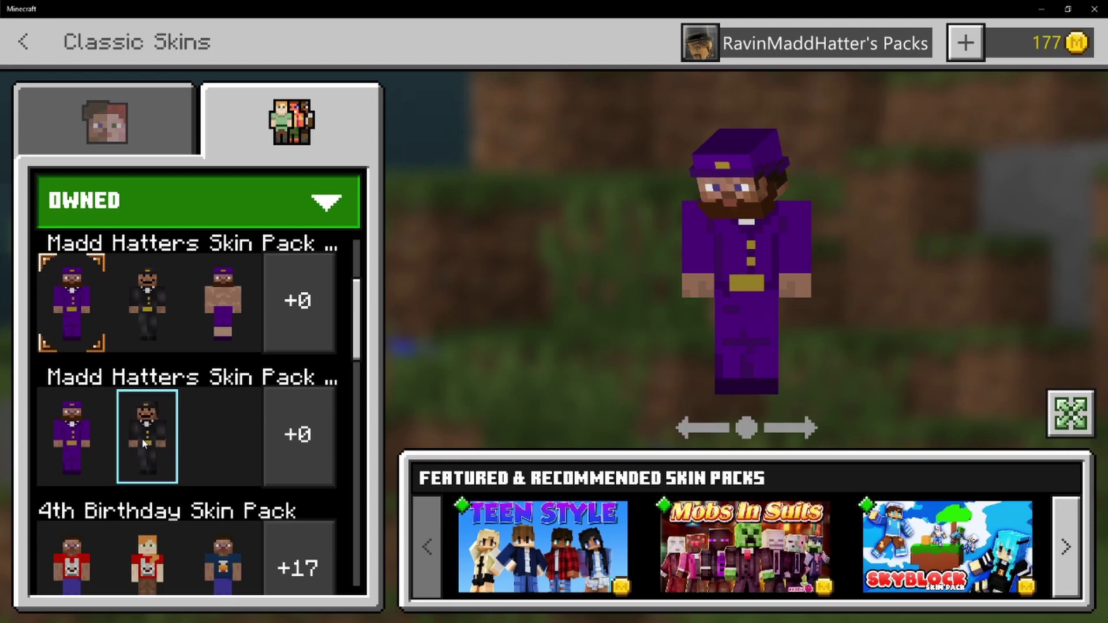
- Preview Madd Hatter and Bad Hatter, keep Madd Hatter, and return to the title screen
{"action": "left_click", "coordinate": [77, 437]}
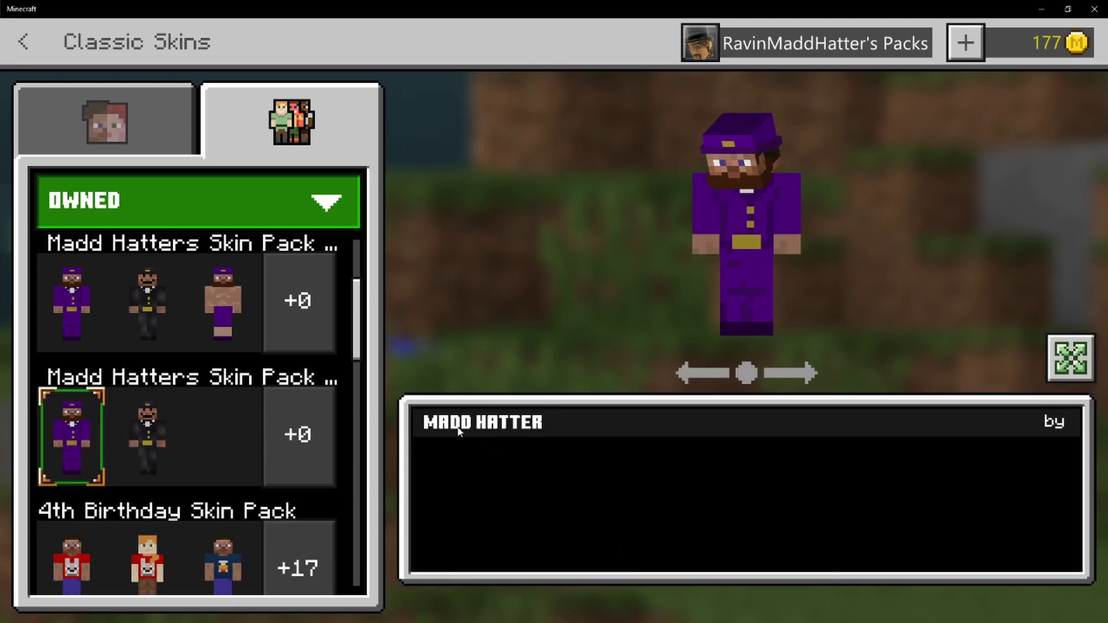
{"action": "left_click", "coordinate": [151, 456]}
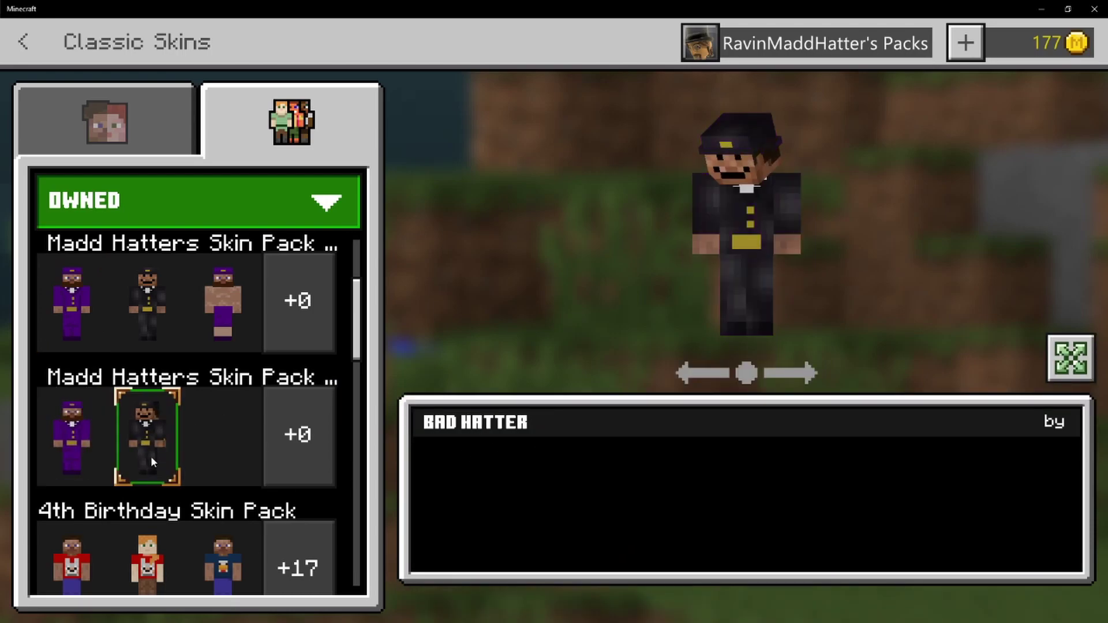
{"action": "left_click", "coordinate": [78, 436]}
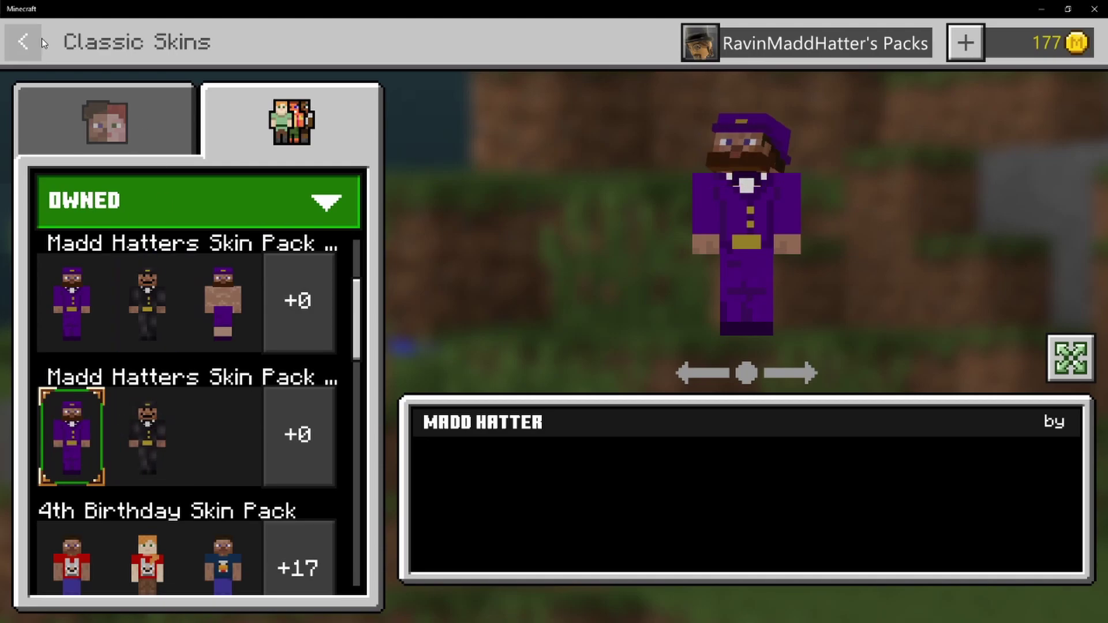
{"action": "left_click", "coordinate": [30, 50]}
{"action": "left_click", "coordinate": [30, 51]}
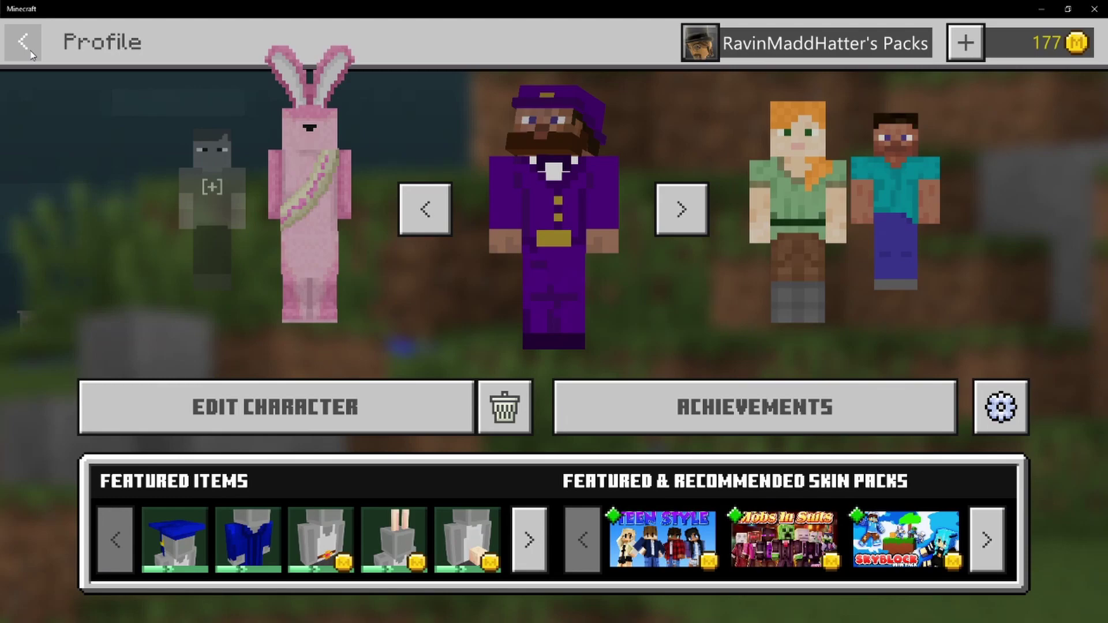
{"action": "left_click", "coordinate": [30, 52]}
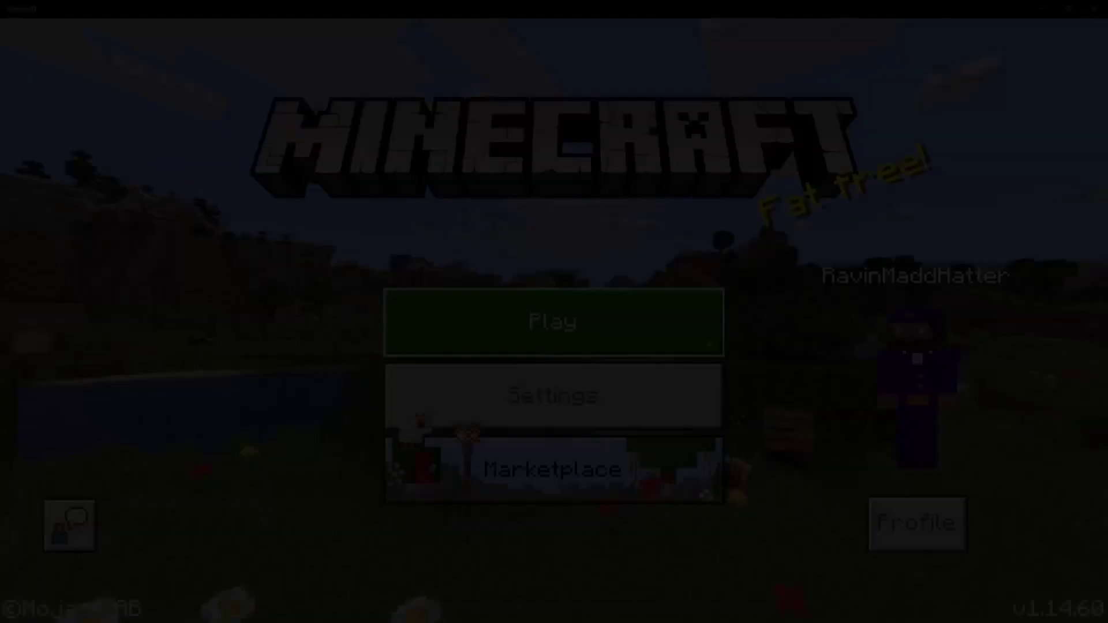